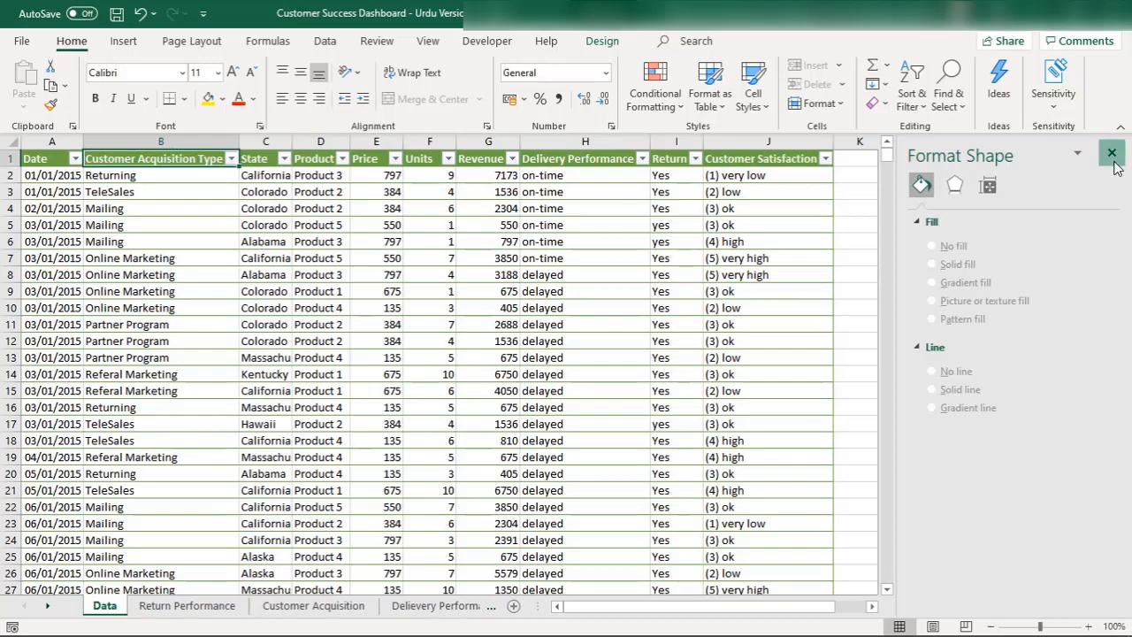
Close the Format Shape pane and review the available filter values of the Customer Satisfaction column
left_click(1112, 153)
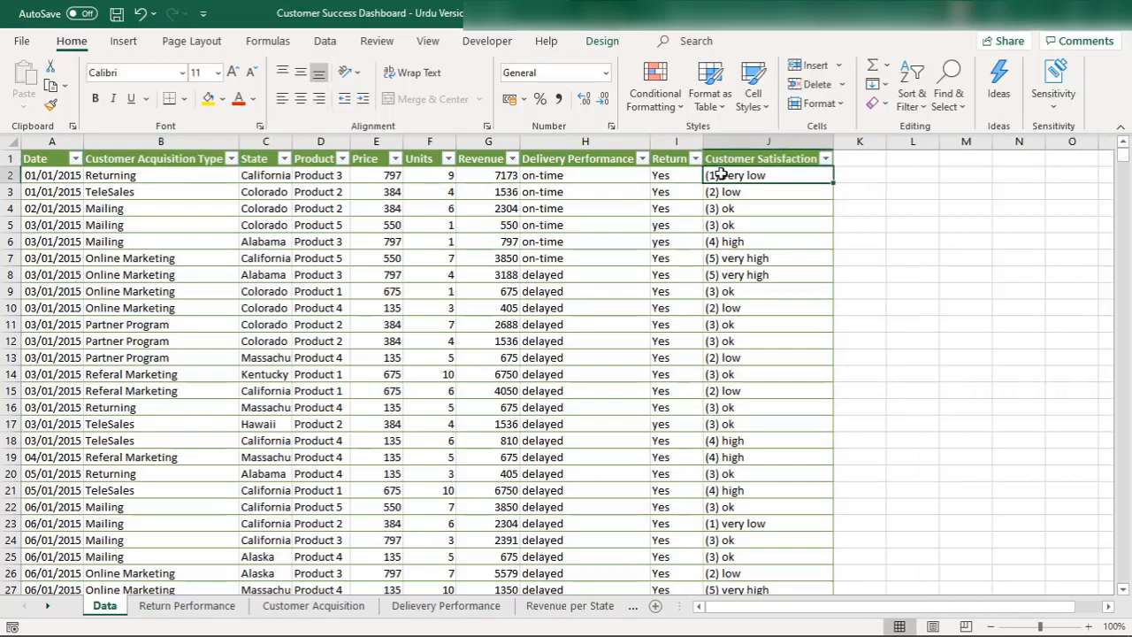
left_click(824, 158)
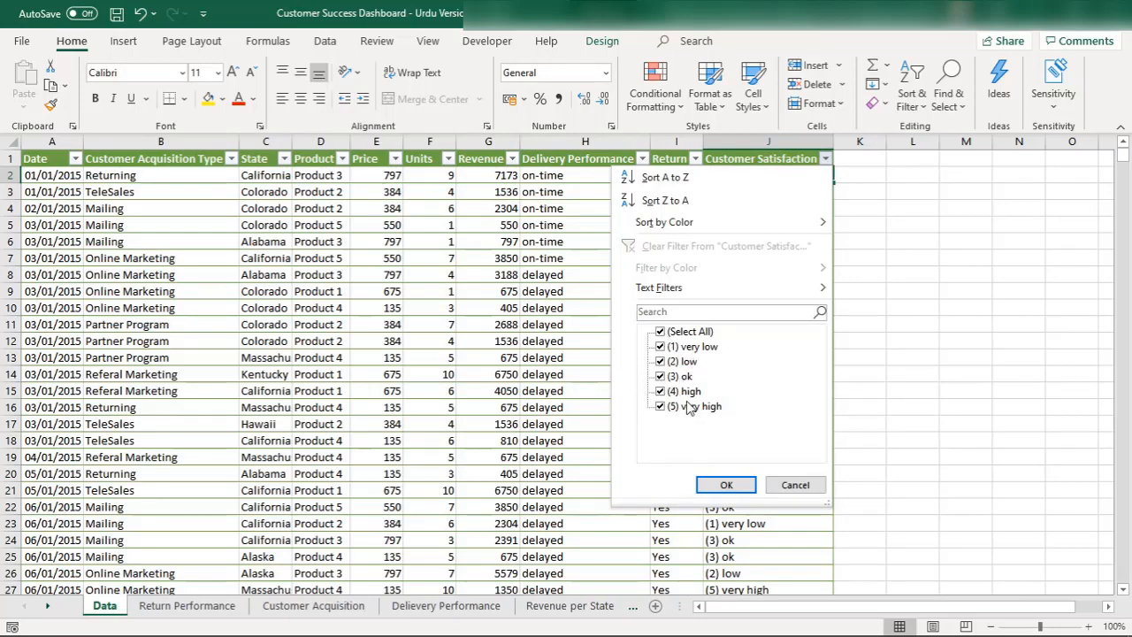
left_click(726, 484)
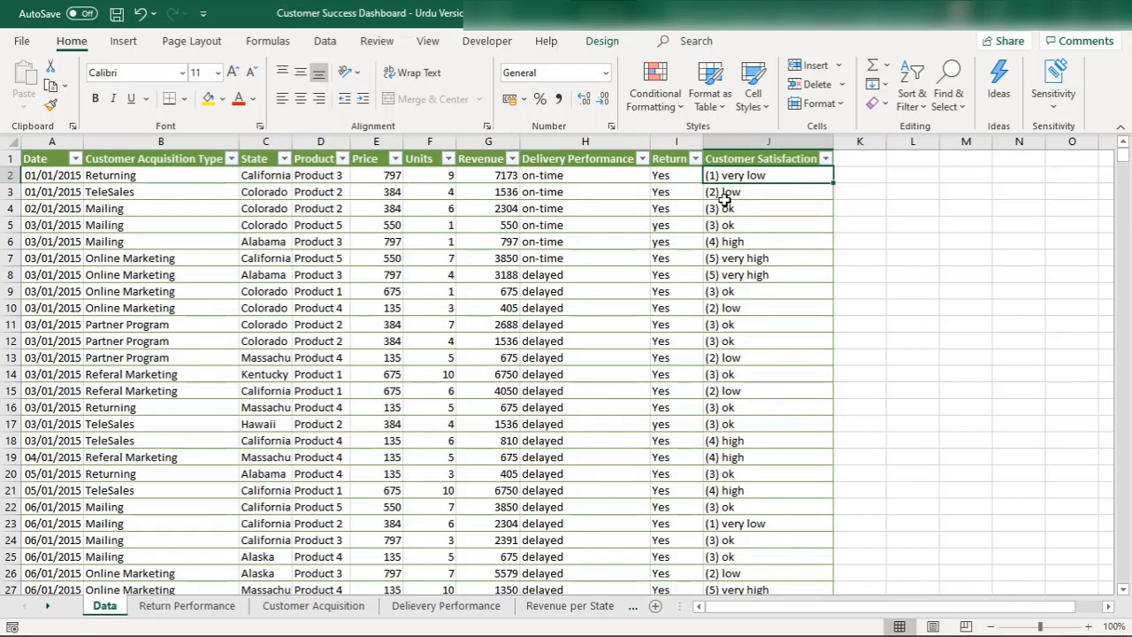
Add a new worksheet and place it directly after the Data sheet
left_click(47, 605)
left_click(47, 605)
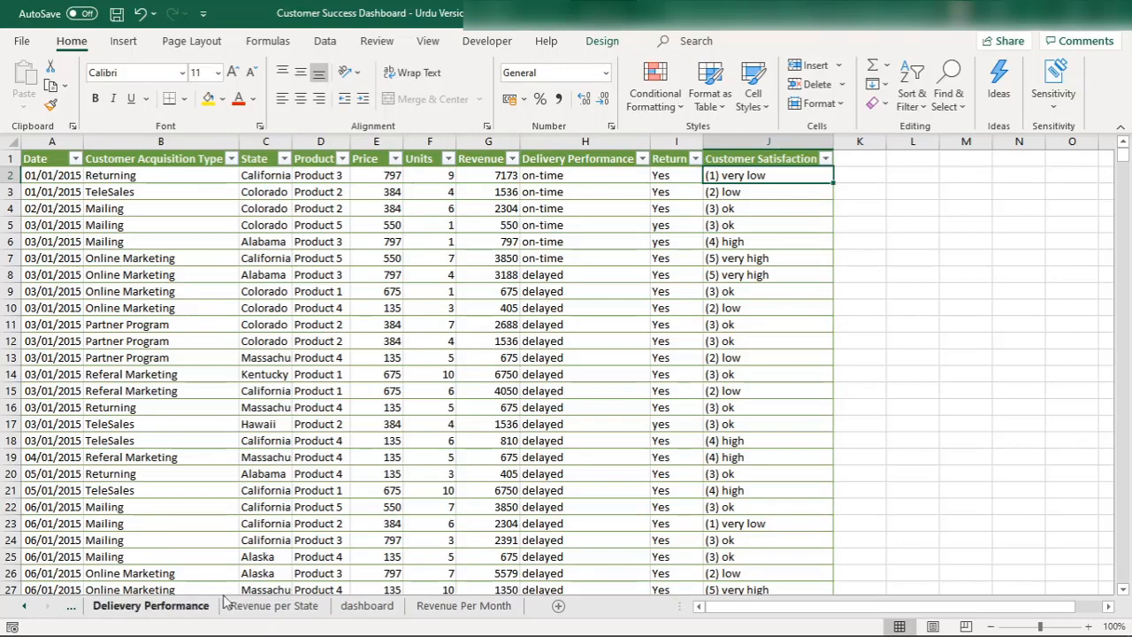
left_click(558, 606)
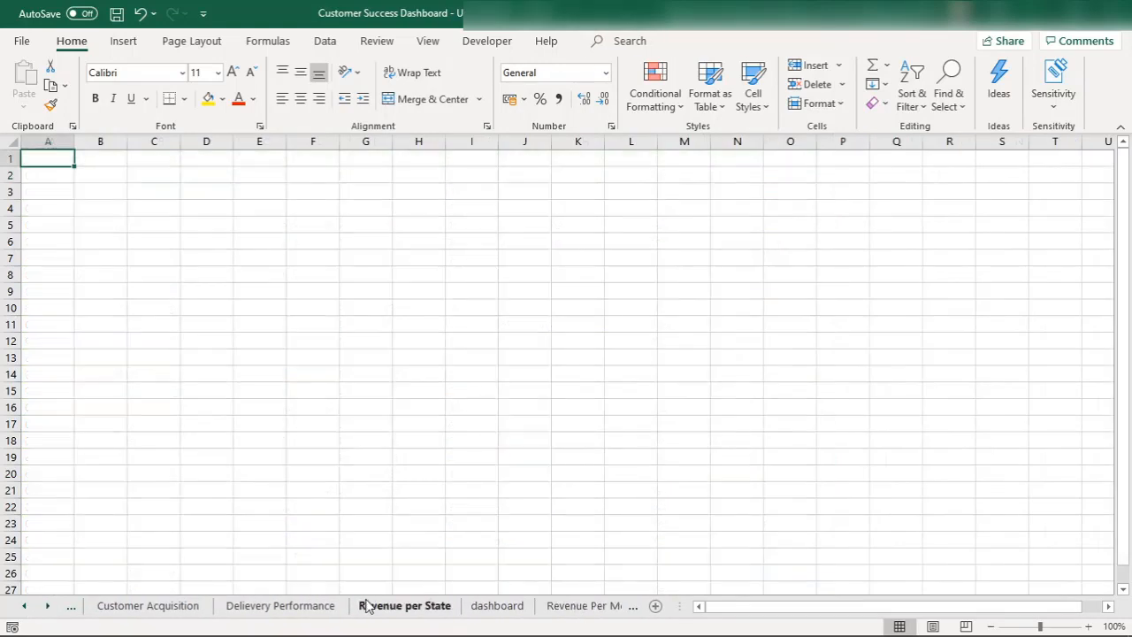
left_click(22, 606)
left_click(22, 607)
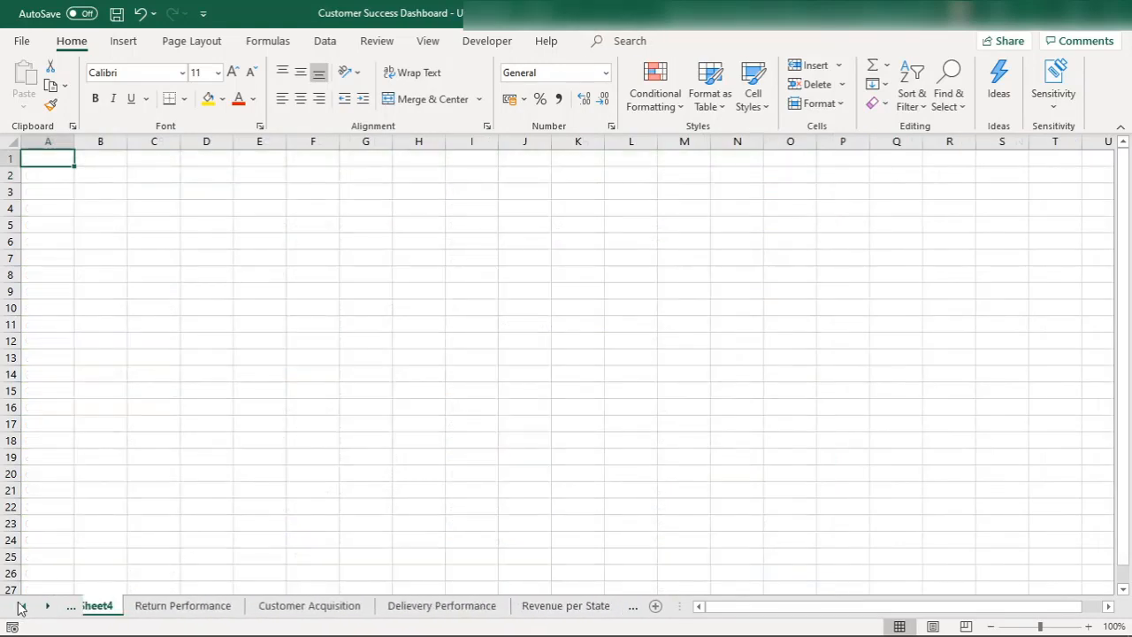
left_click(22, 607)
Rename the new worksheet as Customer Satisfaction
double_click(150, 607)
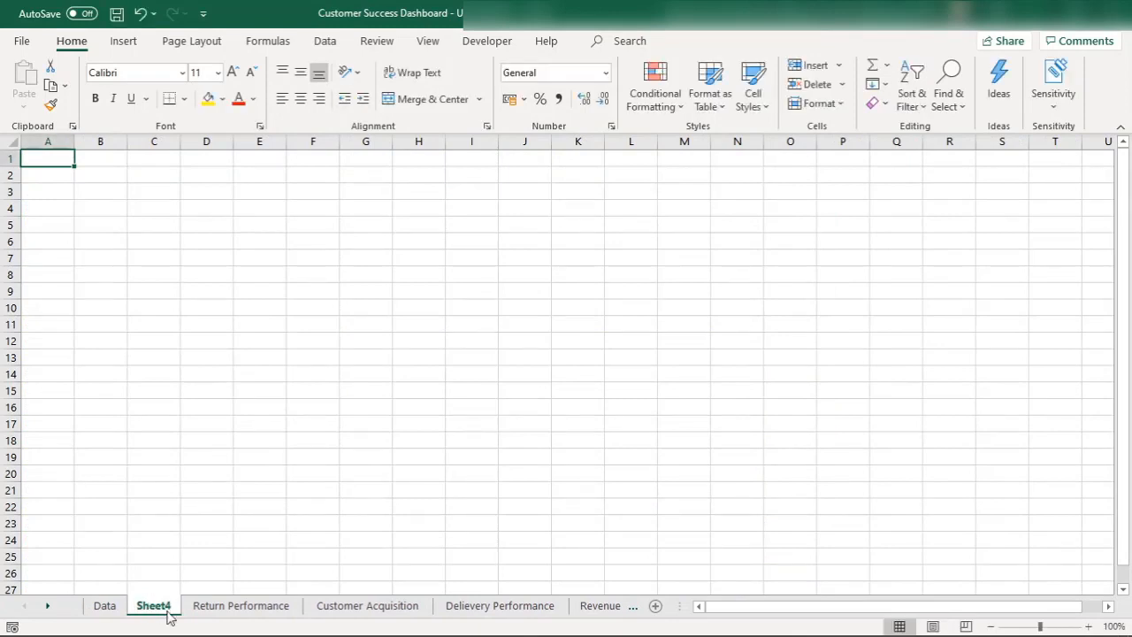
double_click(167, 608)
type("C")
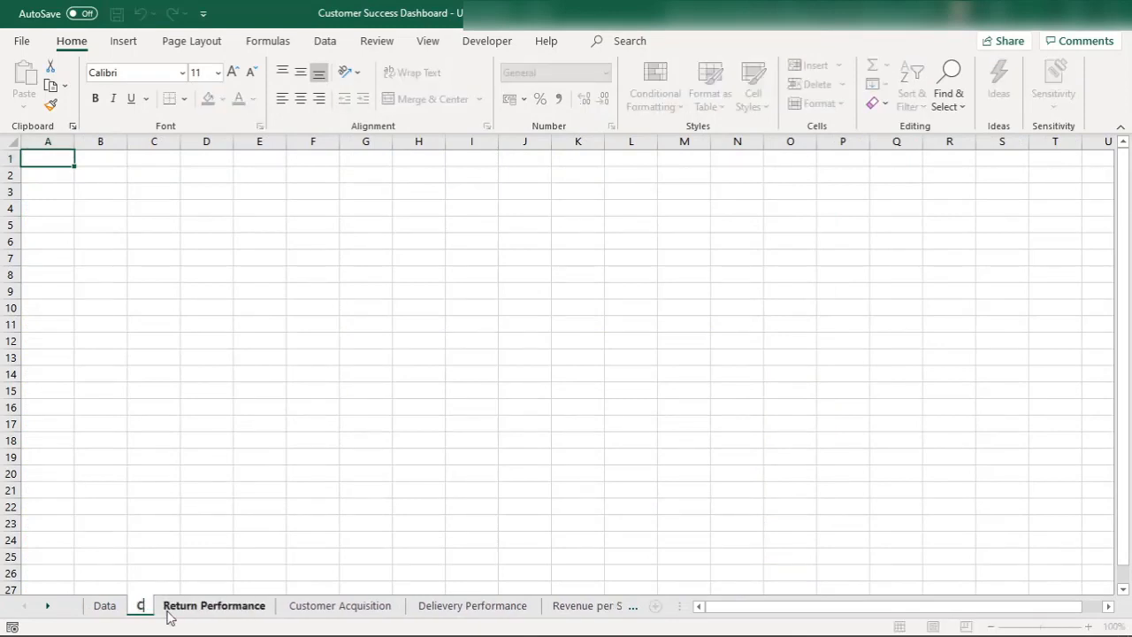
type("ustomer Sa")
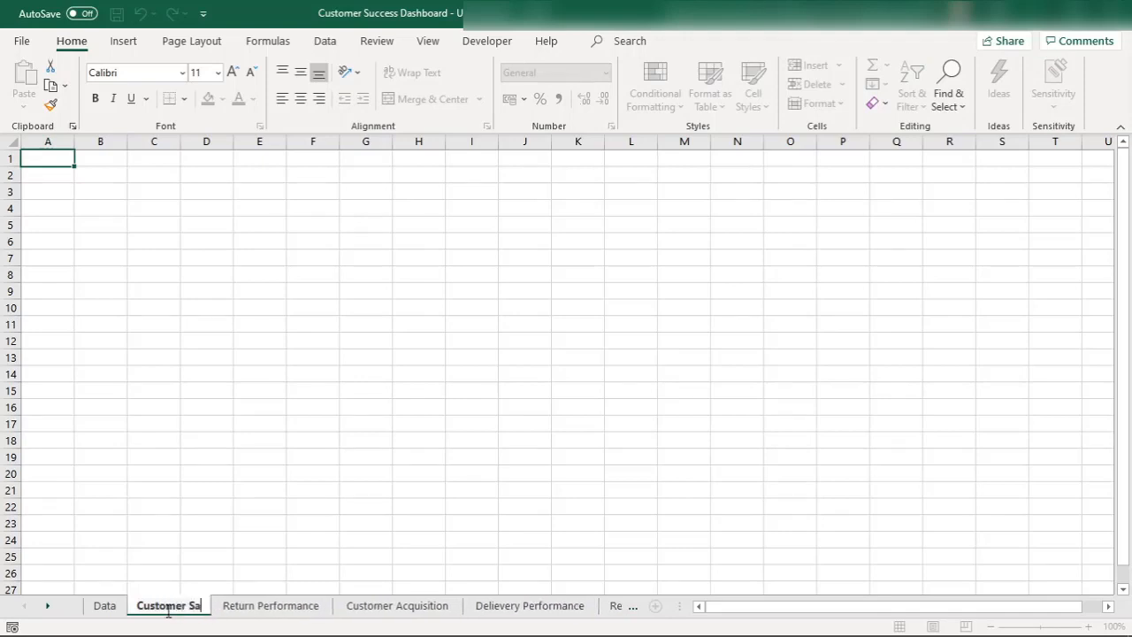
type("tisfaction")
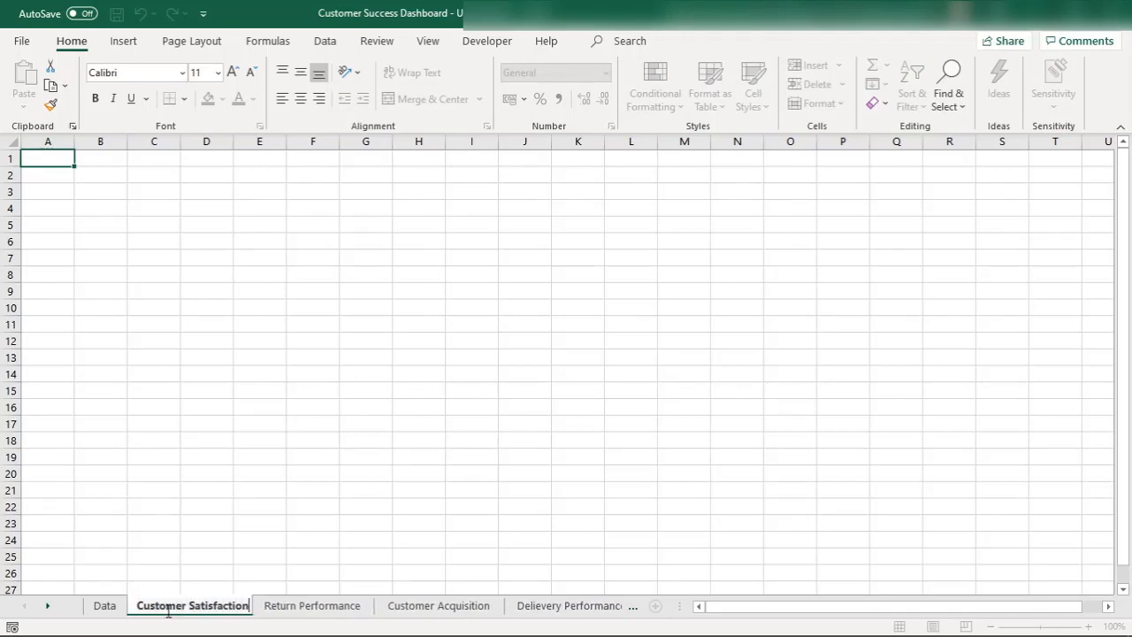
key("Return")
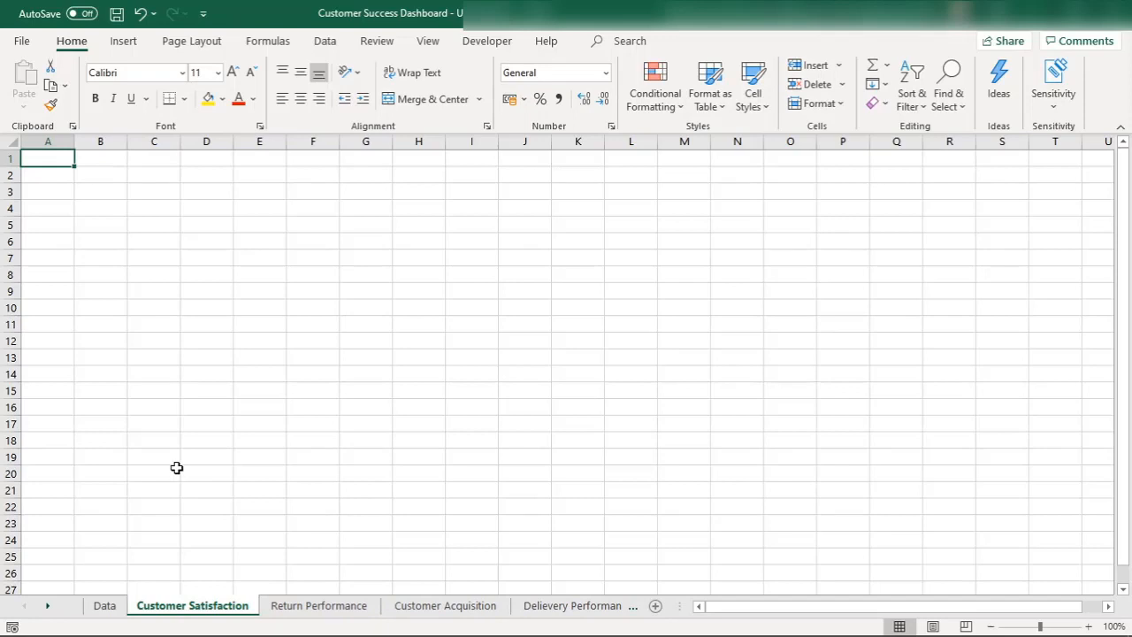
Insert a PivotTable based on Sales_Data at cell A1 of the Customer Satisfaction sheet
left_click(122, 46)
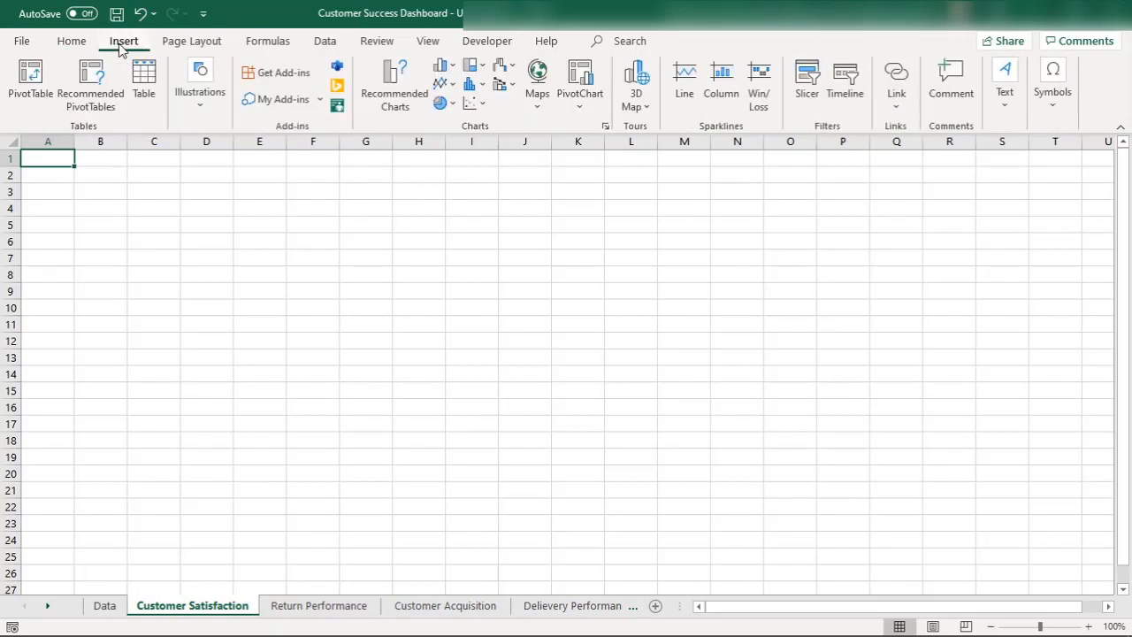
left_click(32, 73)
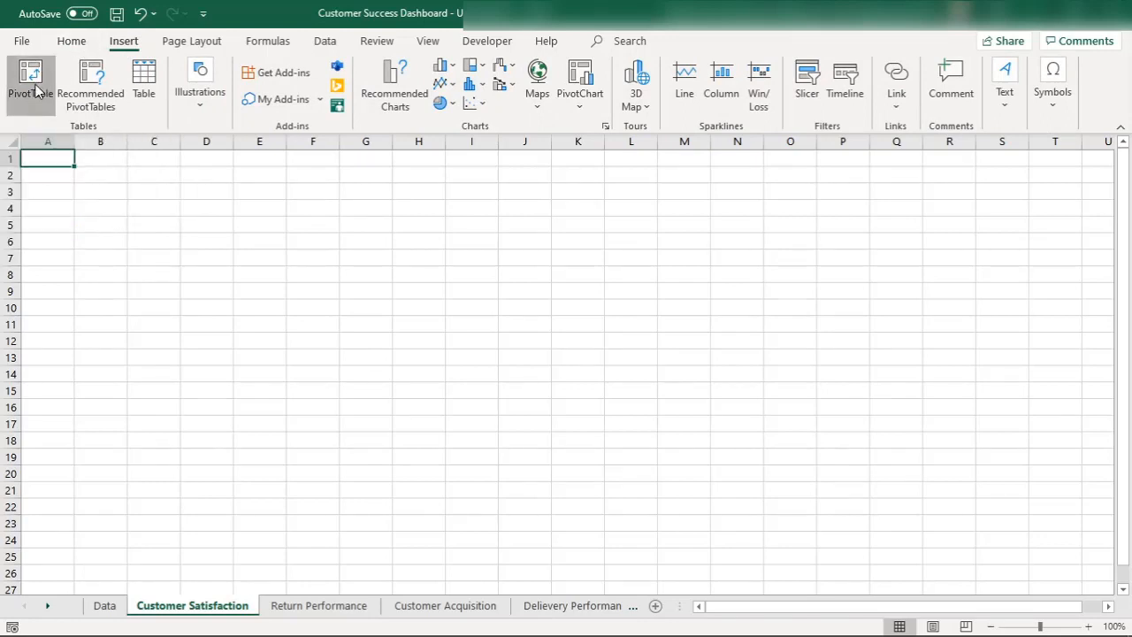
type("Sa")
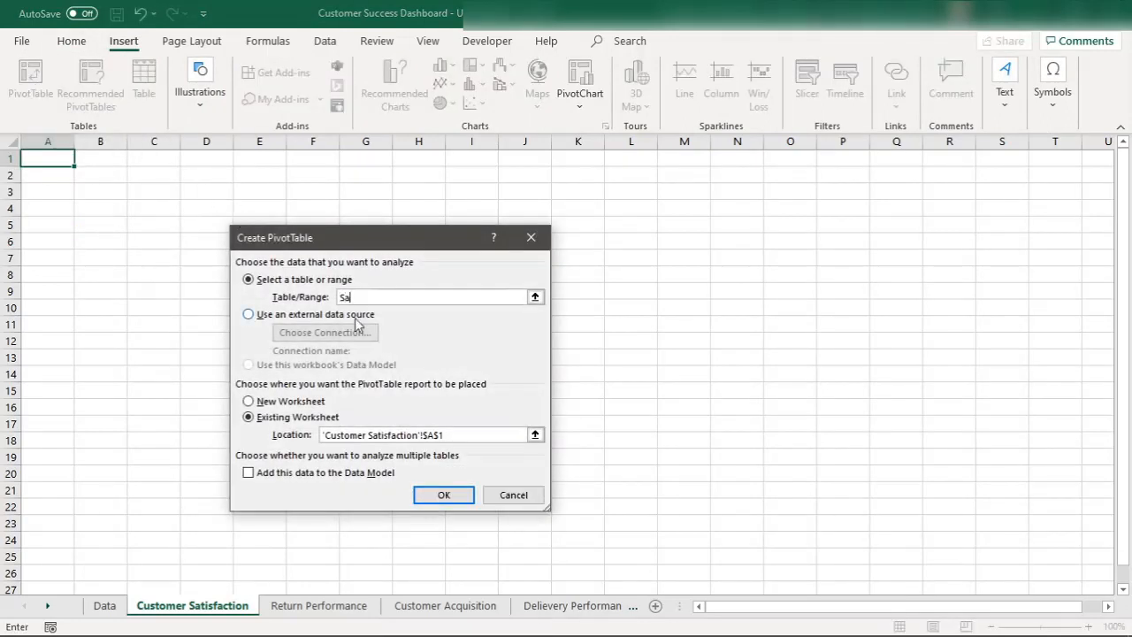
type("les_Data")
key("Return")
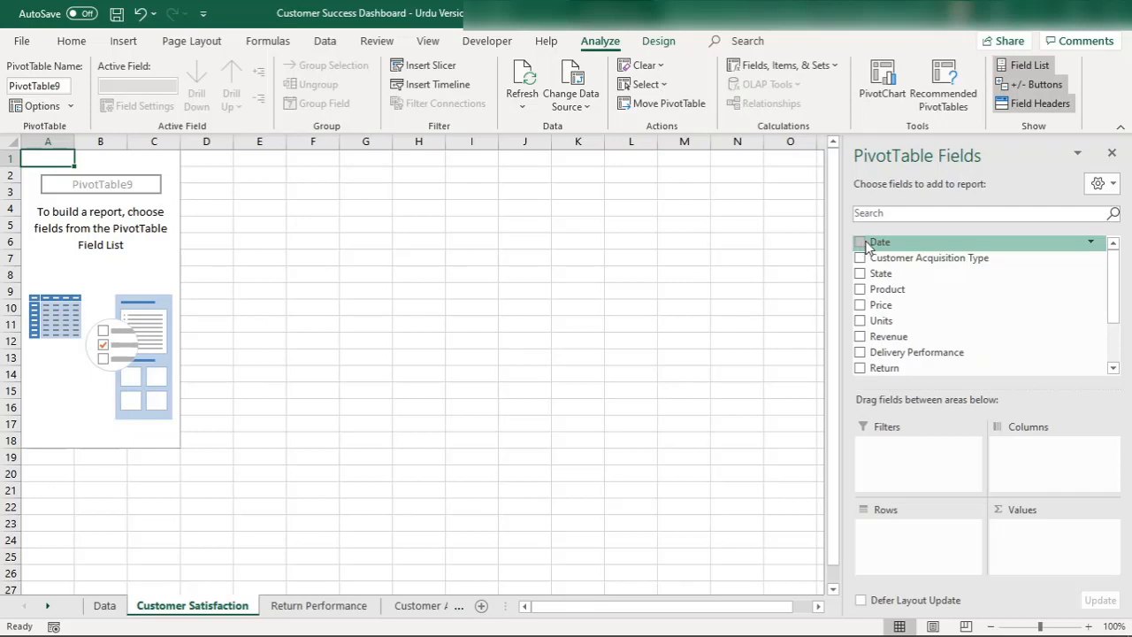
Set Customer Satisfaction as the PivotTable's row field and the count of Return as its values
left_click(1113, 333)
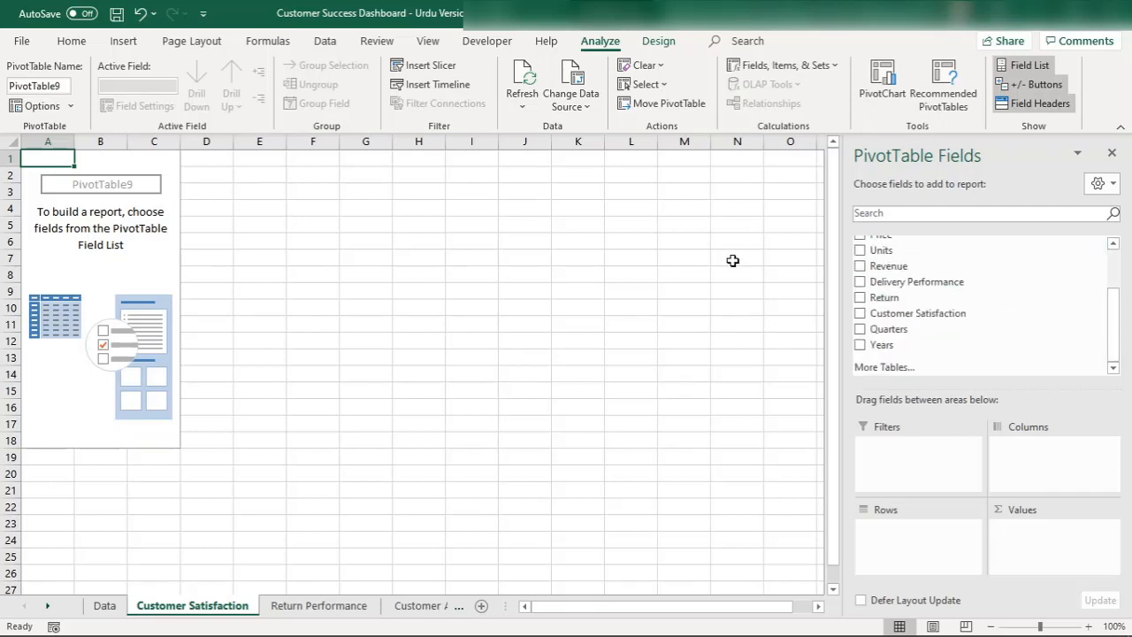
left_click(859, 313)
left_click(859, 298)
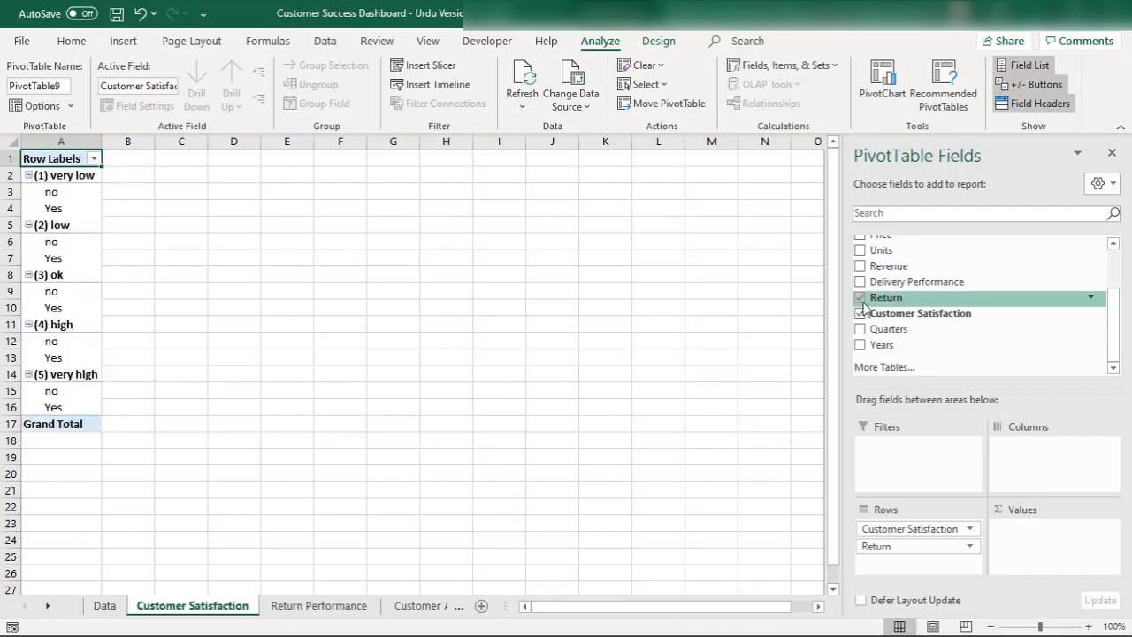
left_click_drag(875, 546, 1016, 552)
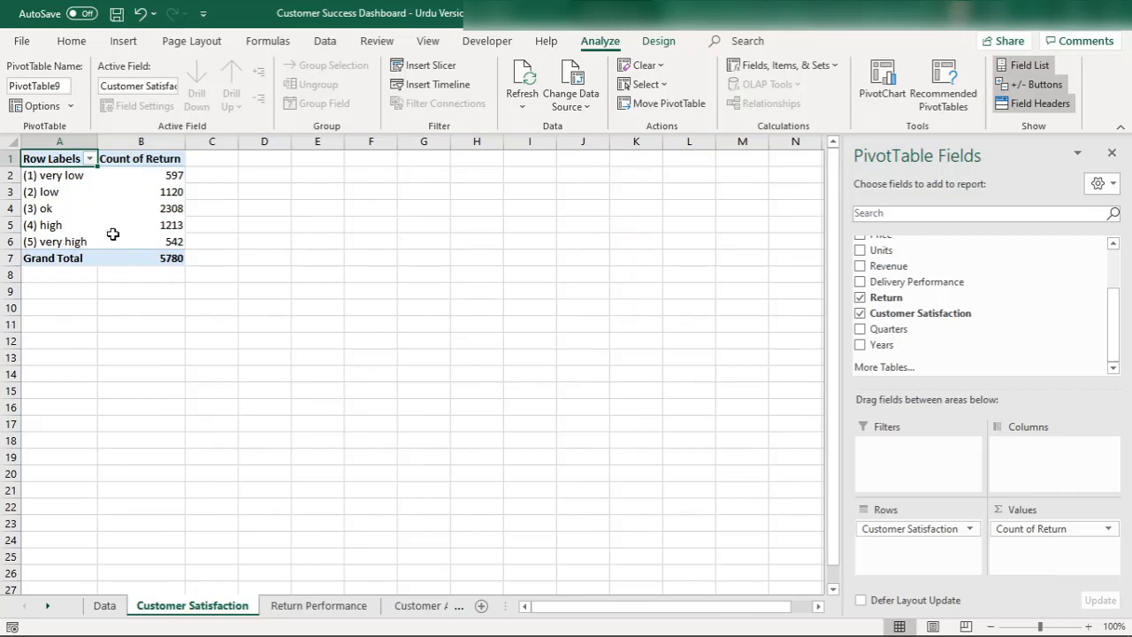
mouse_move(174, 238)
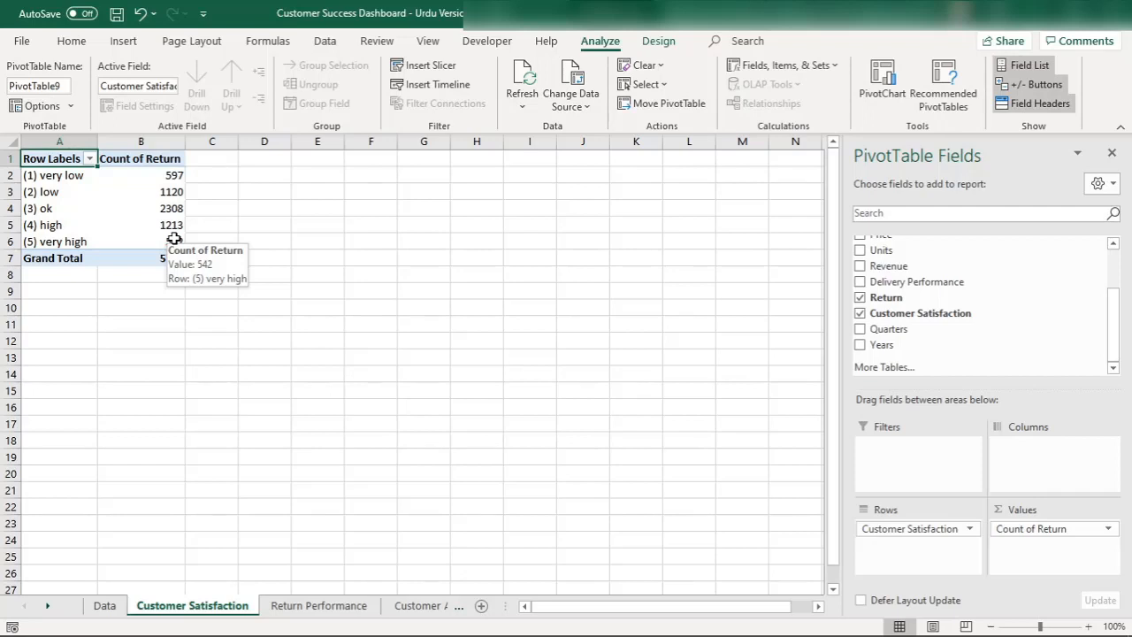
Add Product to the PivotTable rows and move Customer Satisfaction to the columns
left_click(1113, 278)
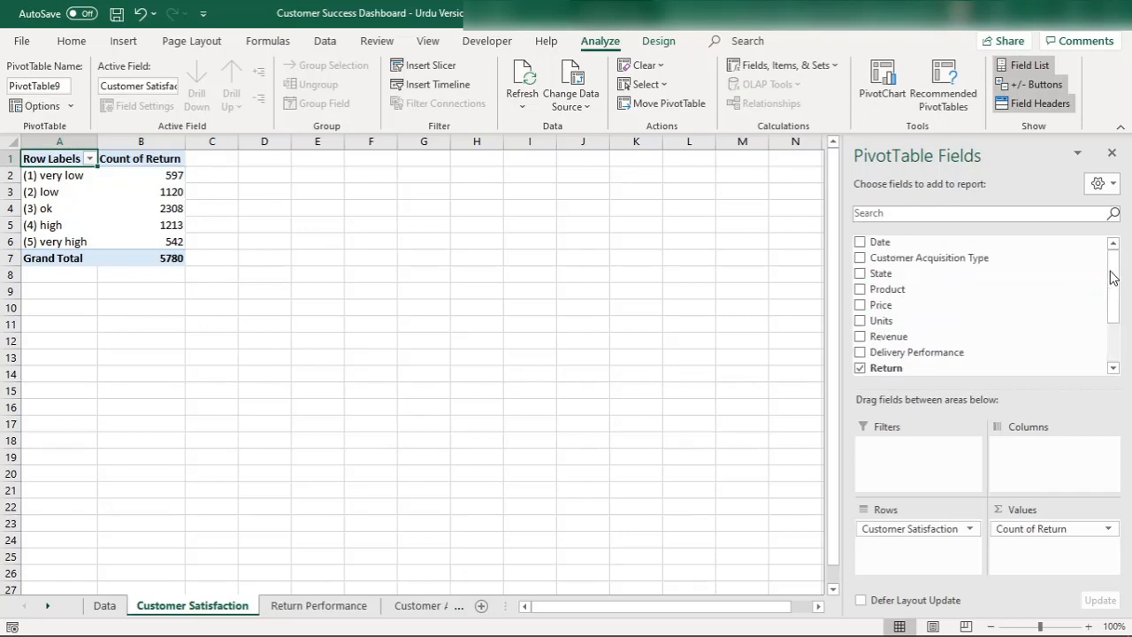
left_click(860, 291)
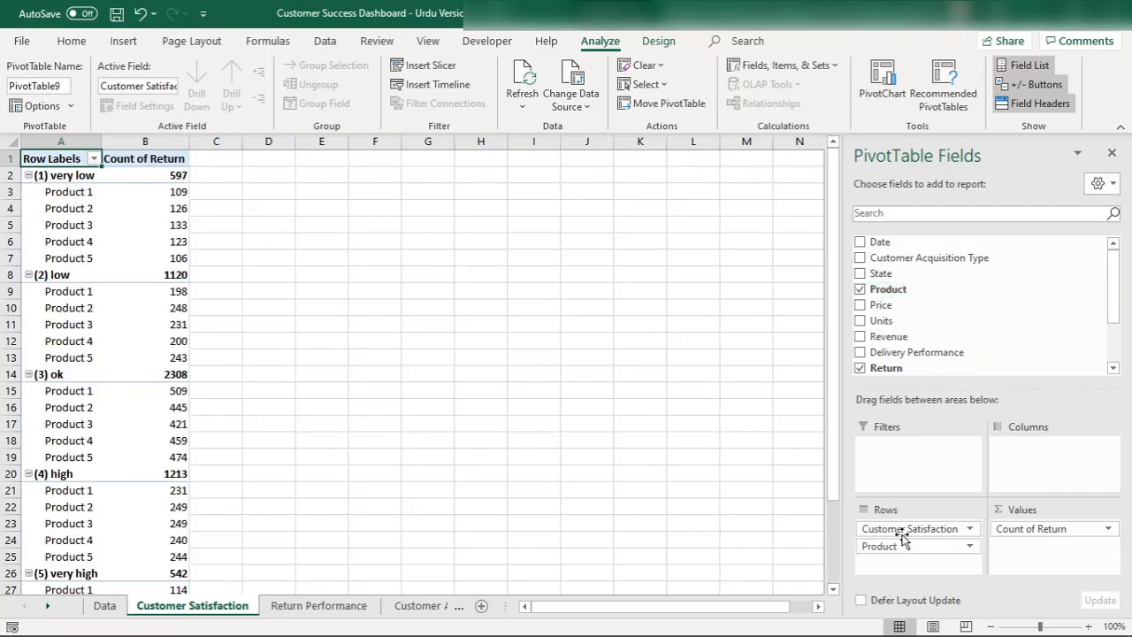
left_click_drag(902, 531, 1047, 446)
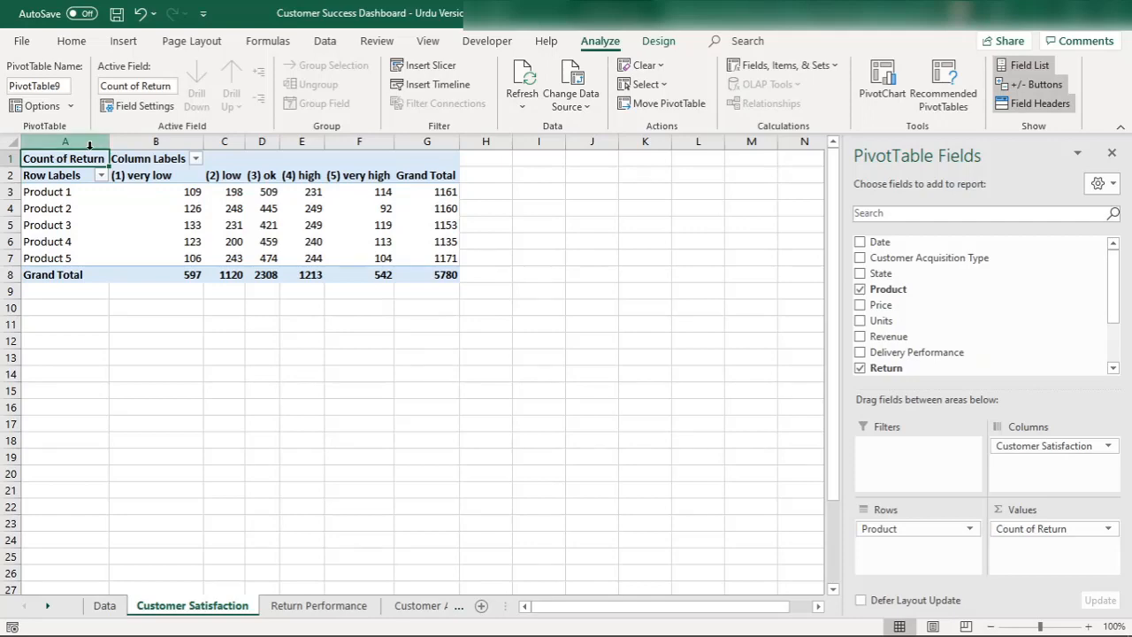
Create a 100% stacked bar PivotChart from the PivotTable
left_click(882, 78)
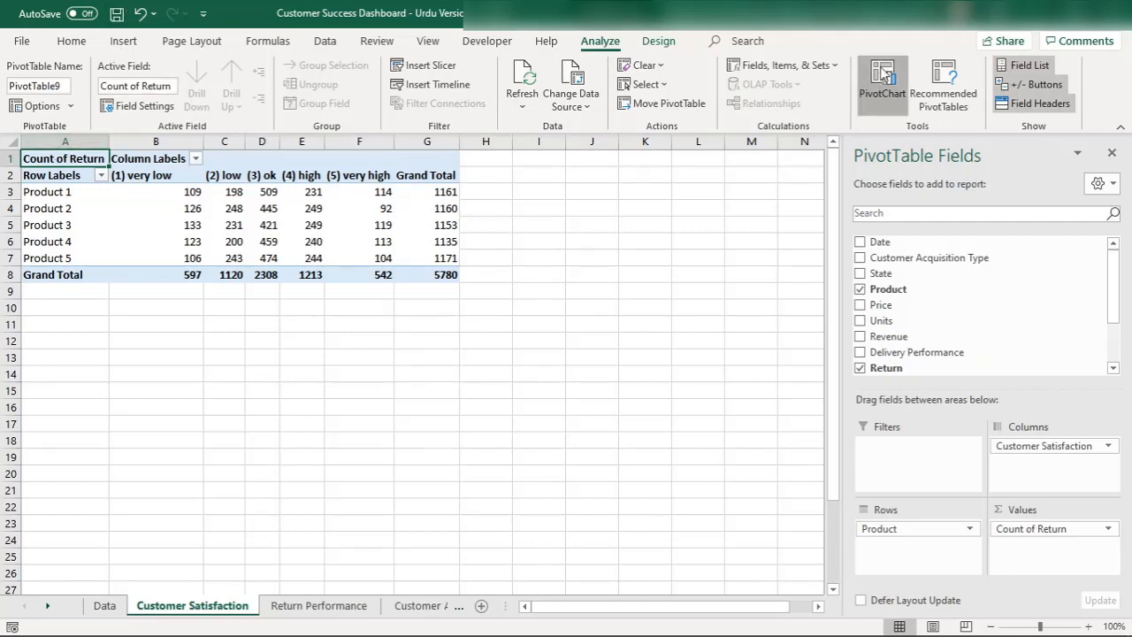
mouse_move(504, 246)
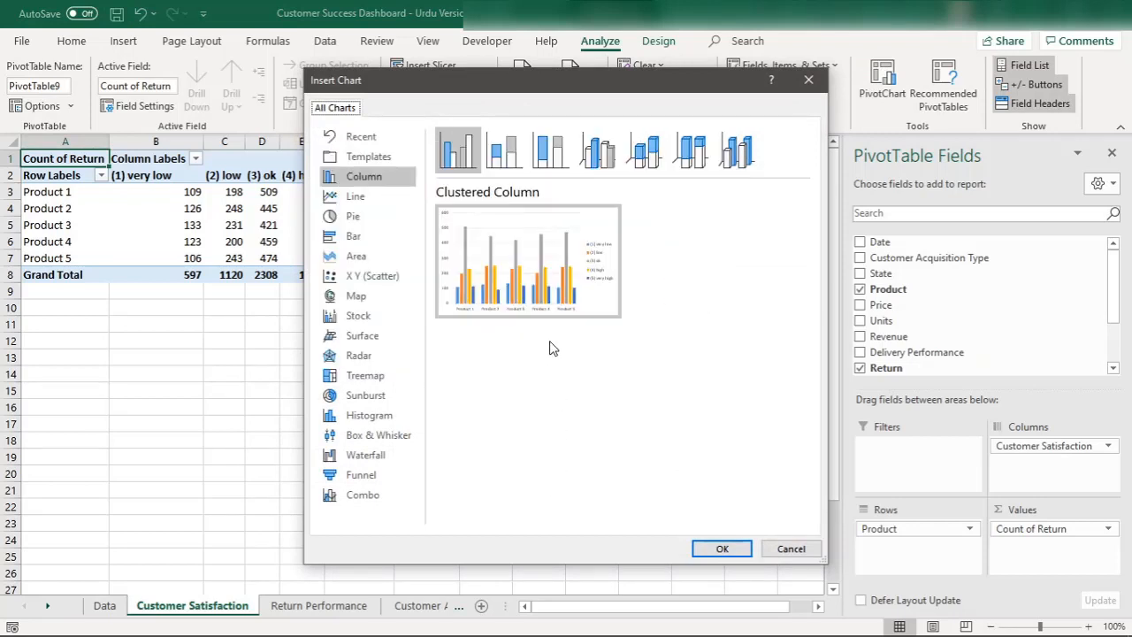
mouse_move(537, 292)
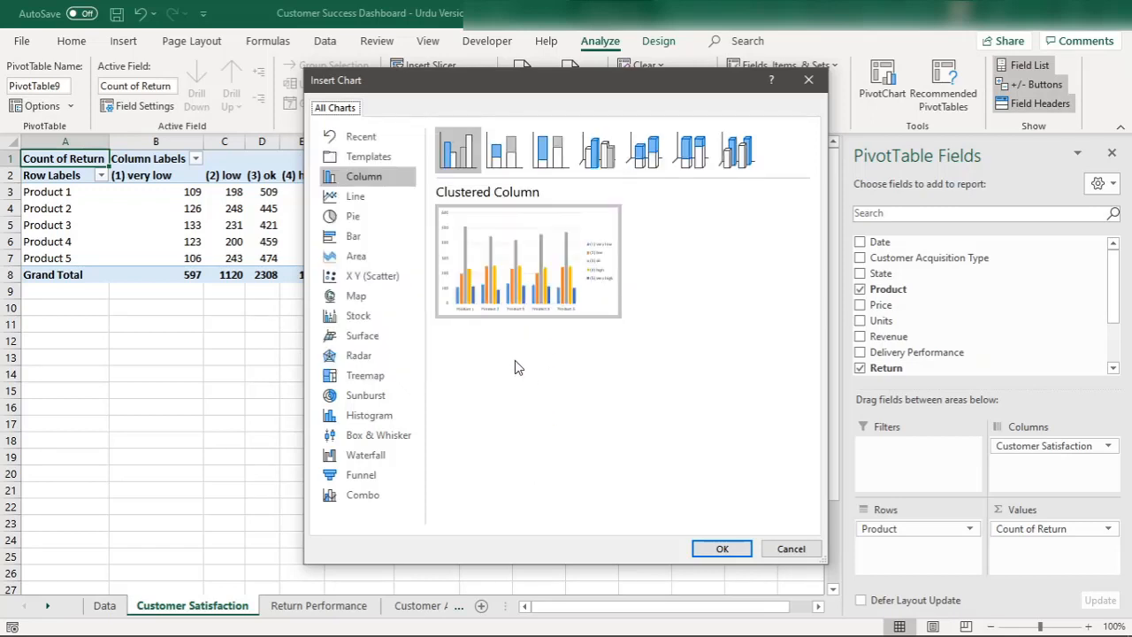
left_click(350, 241)
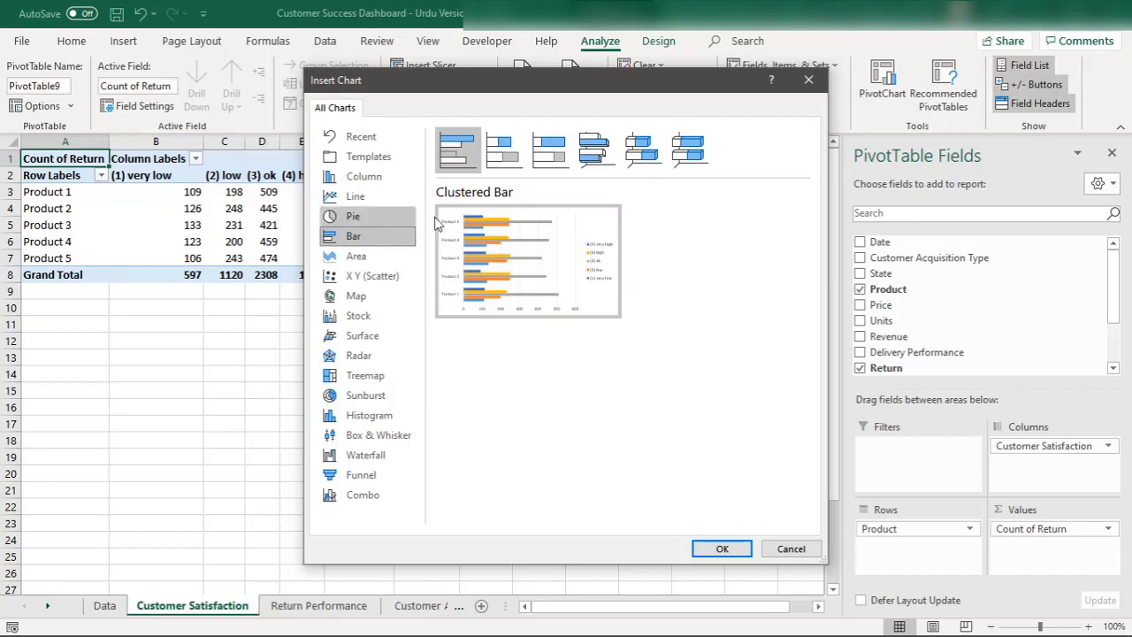
left_click(554, 150)
mouse_move(502, 256)
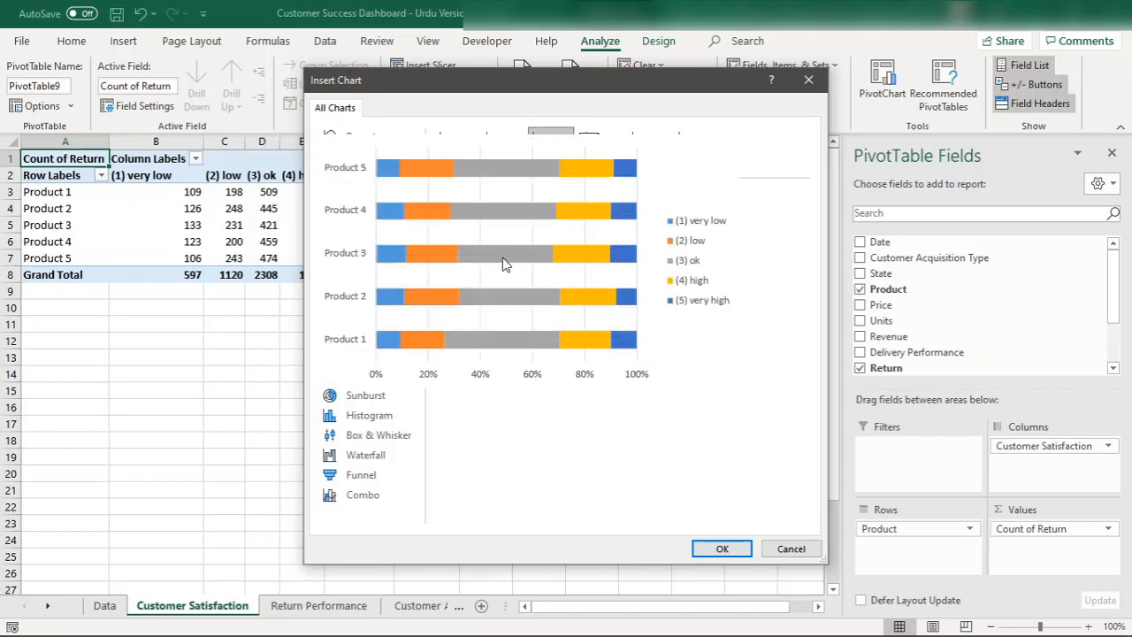
left_click(726, 547)
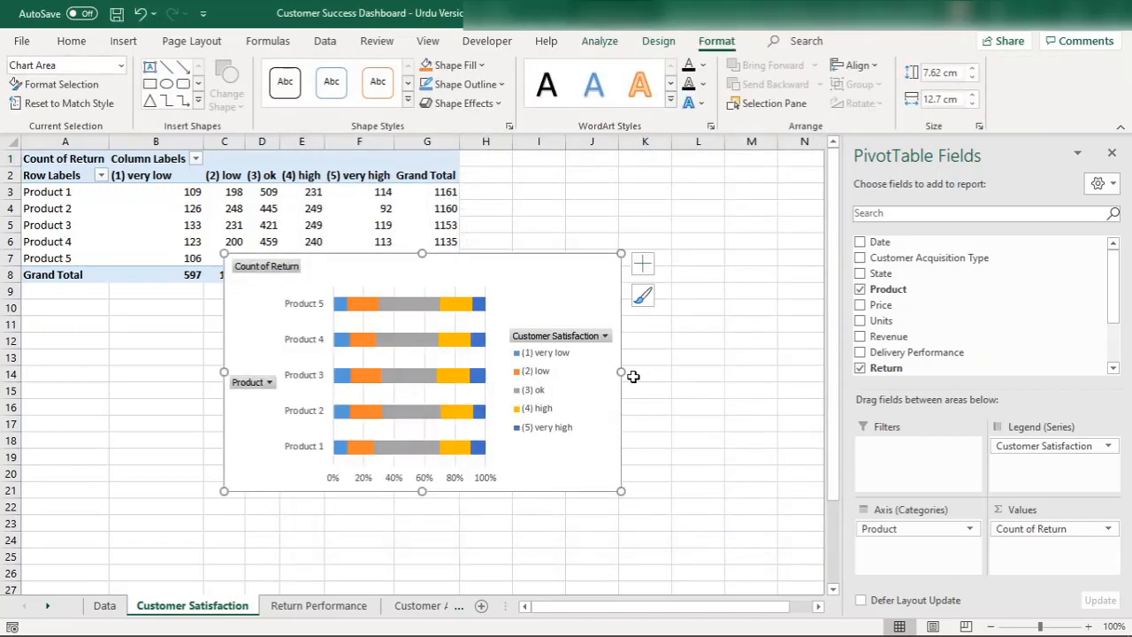
Widen the PivotChart to about 18 cm and hide all of its field buttons
left_click_drag(622, 372, 786, 353)
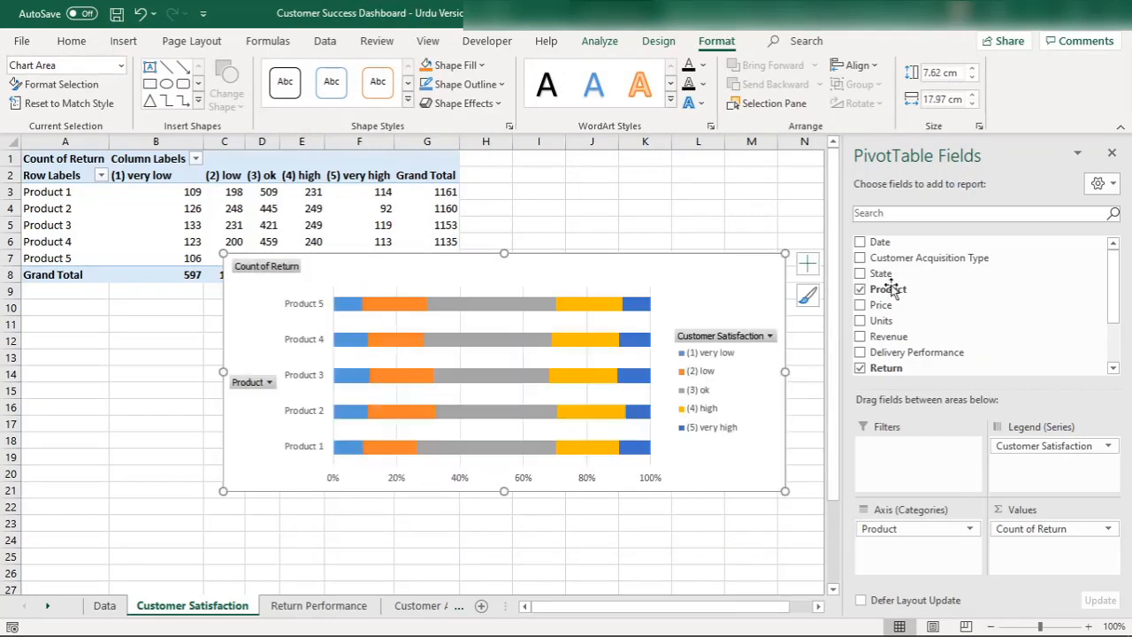
left_click(1120, 154)
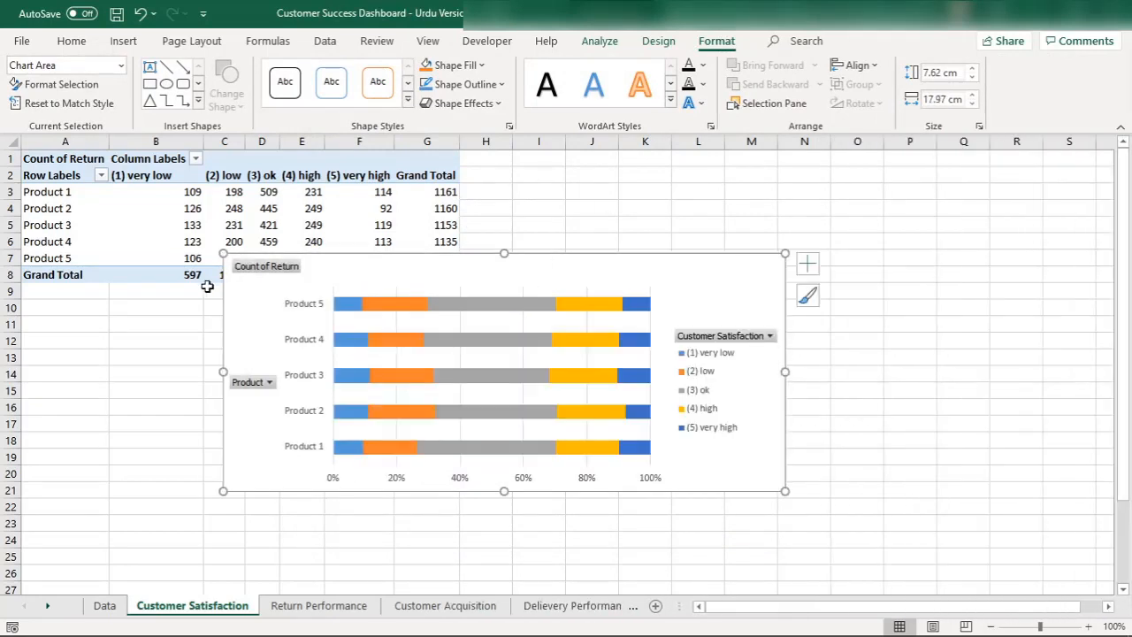
left_click(274, 269)
right_click(274, 269)
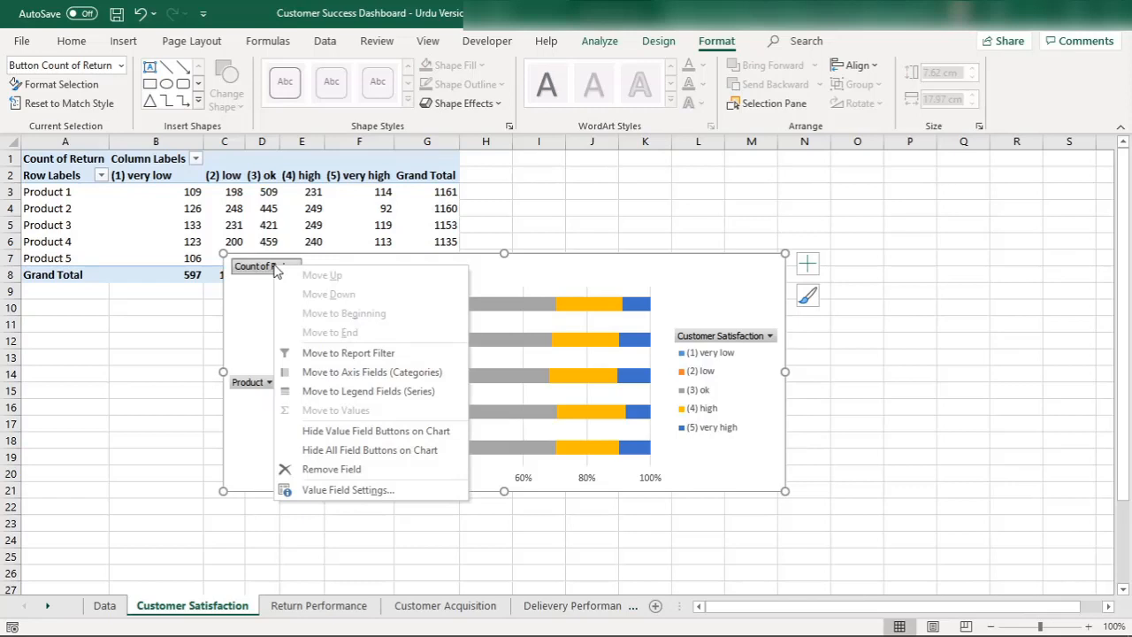
left_click(310, 450)
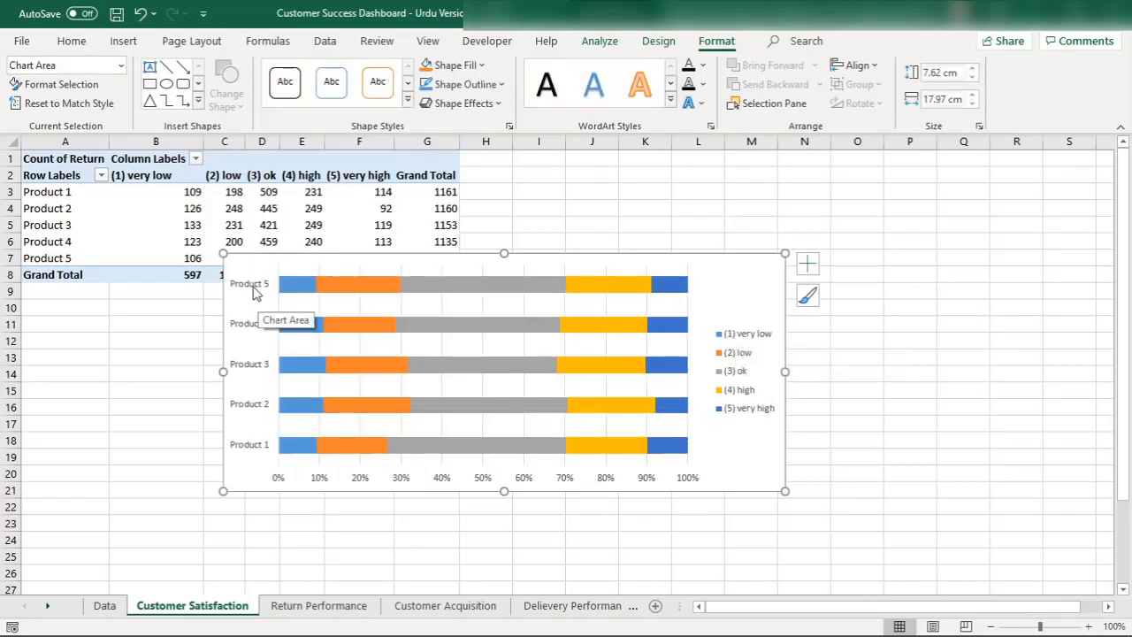
Remove the chart's vertical gridlines and make the text of both axes and the legend bold
left_click(320, 267)
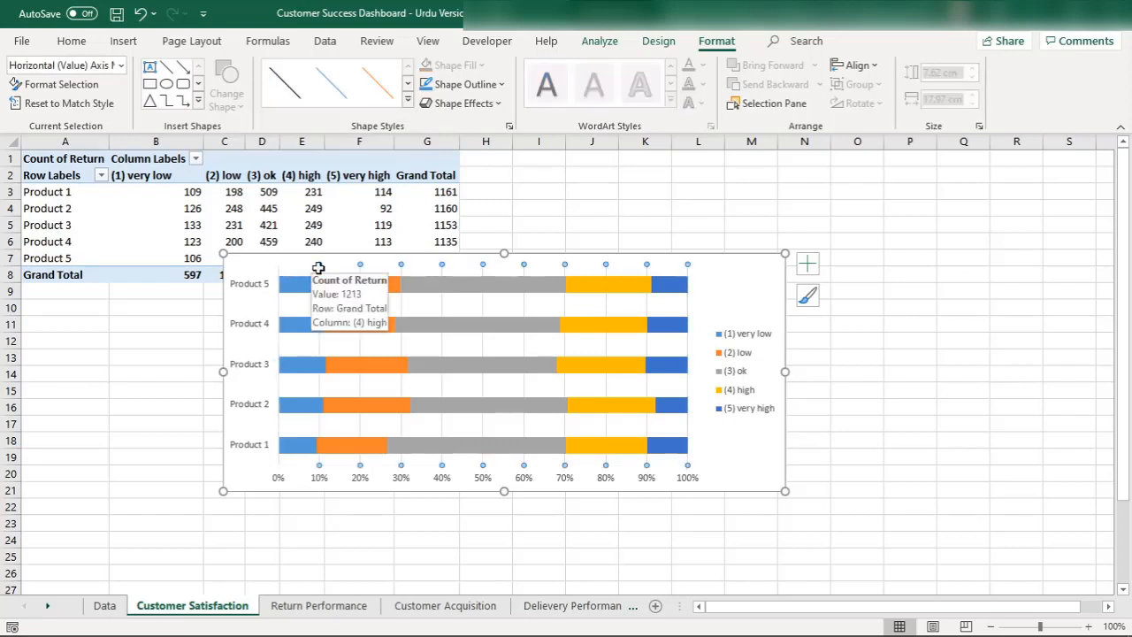
key("Escape")
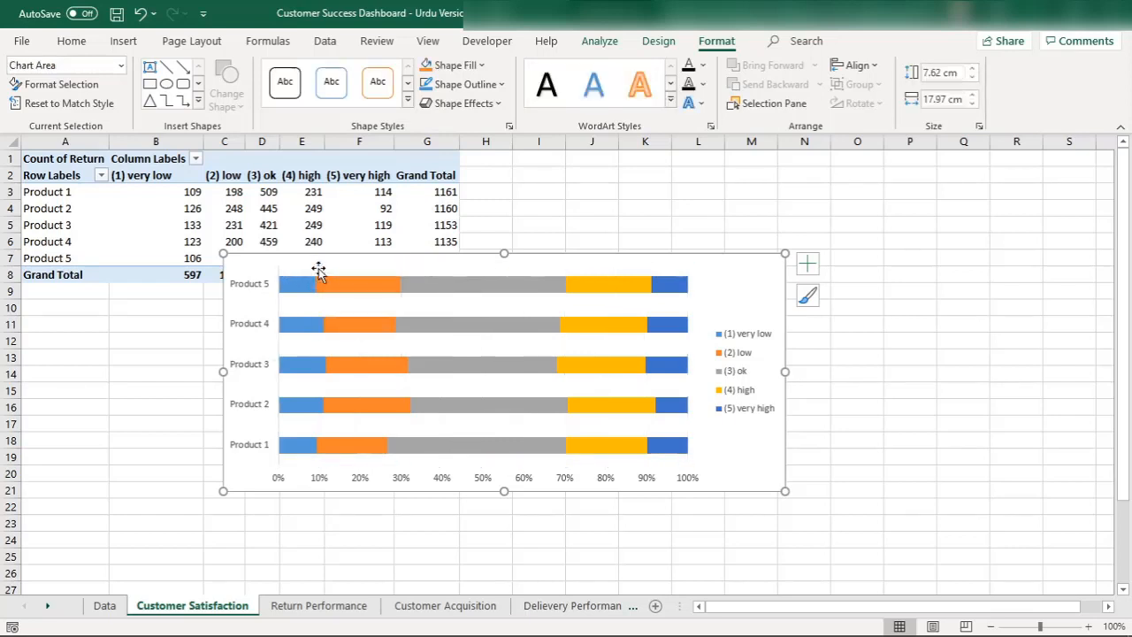
left_click(321, 480)
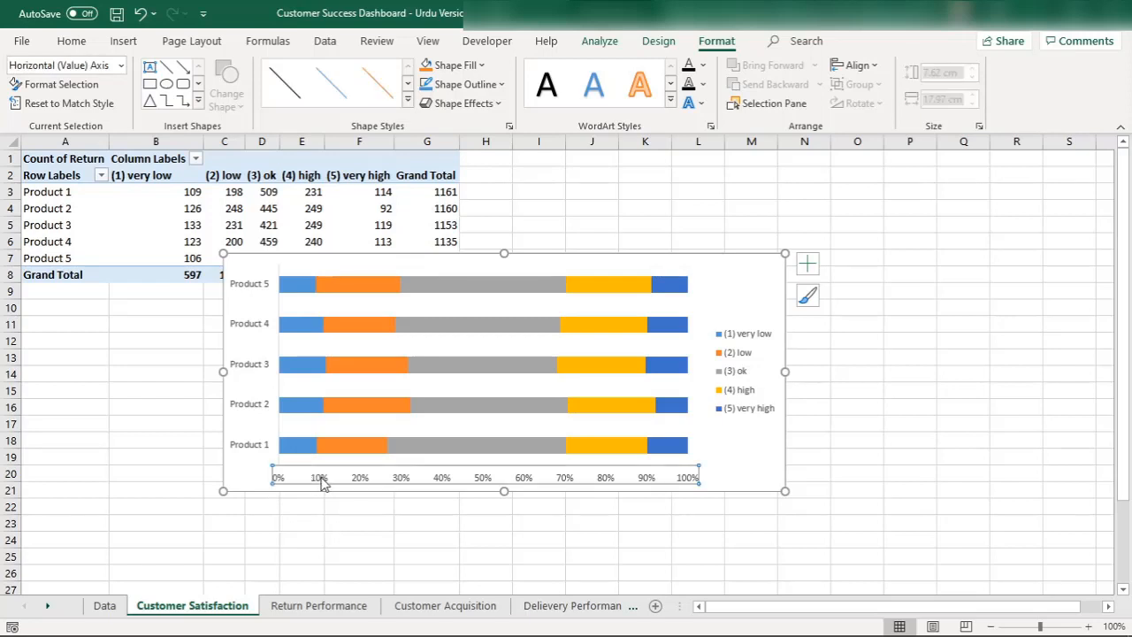
left_click(249, 325)
key("ctrl+b")
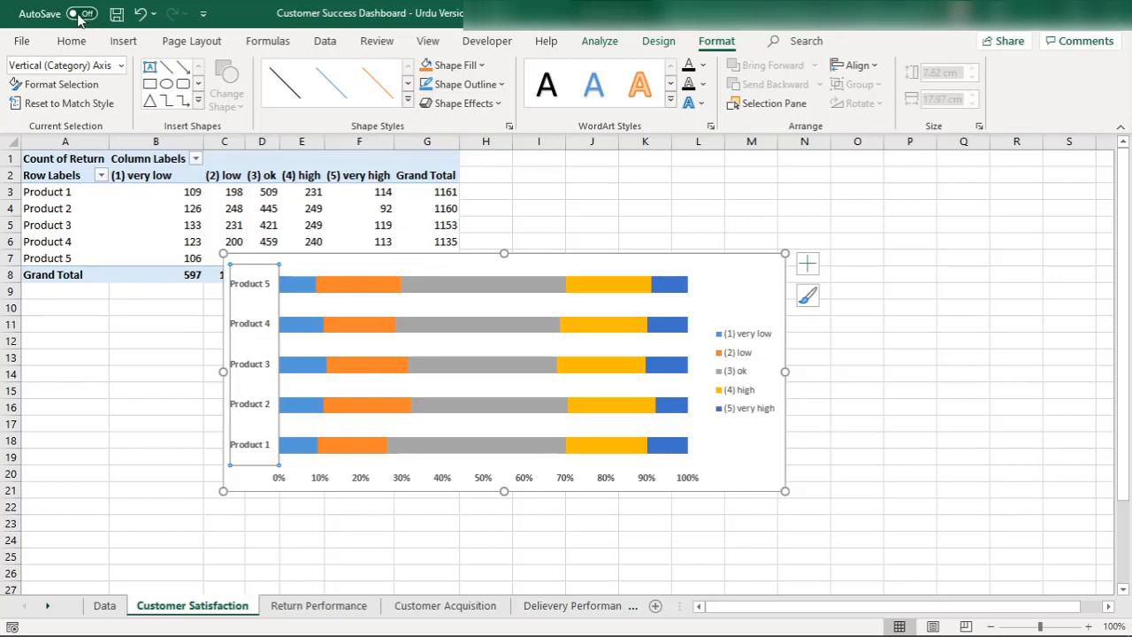
left_click(71, 41)
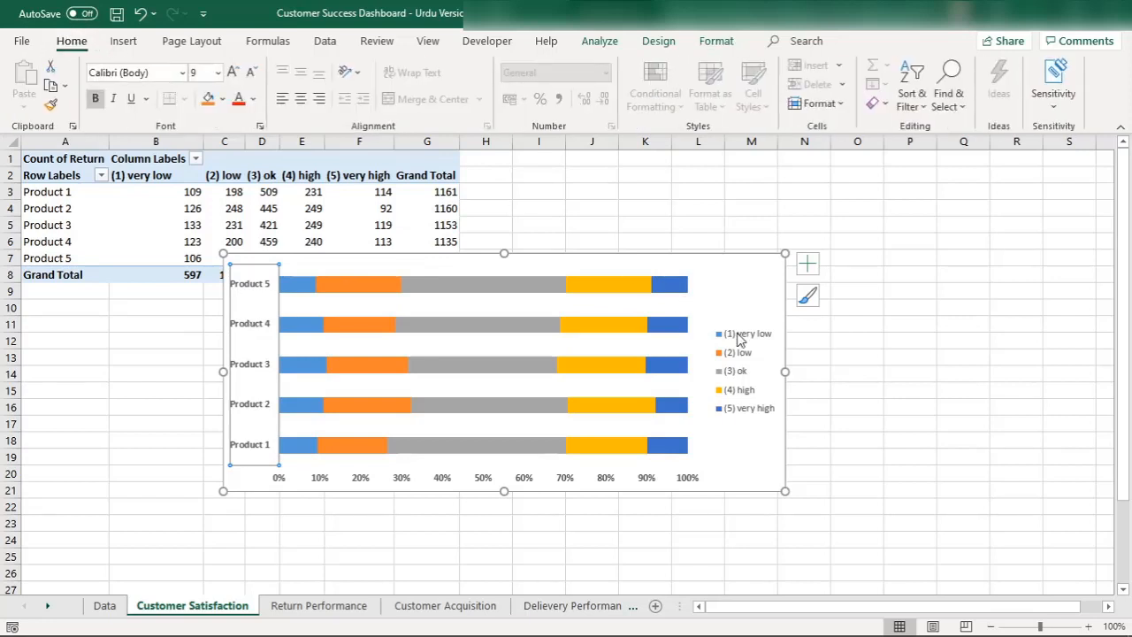
left_click(739, 337)
key("ctrl+b")
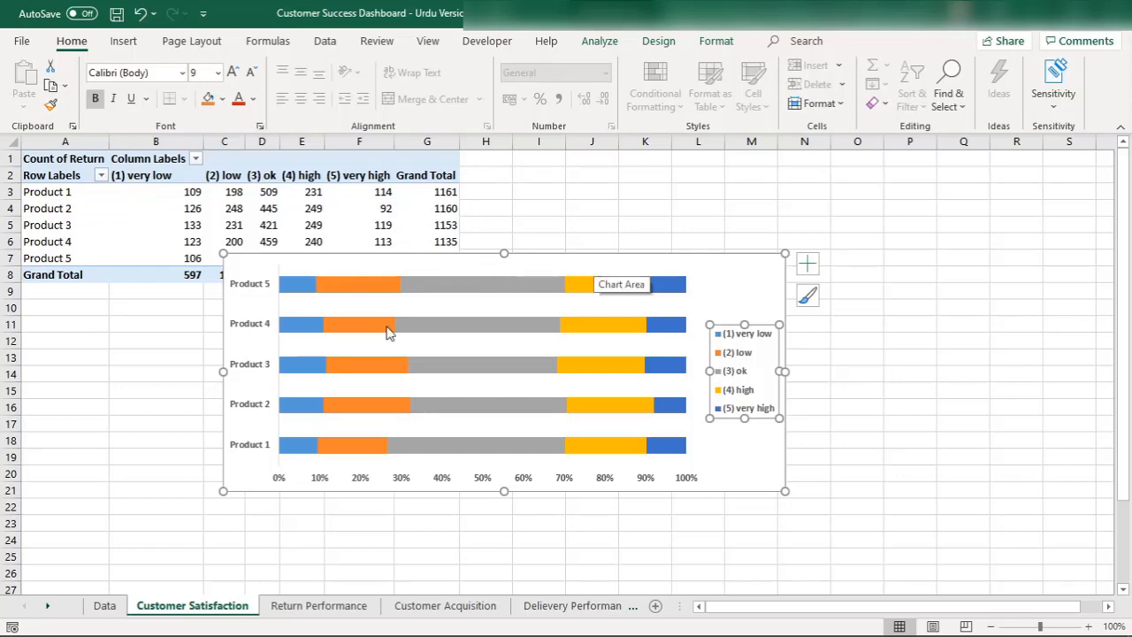
Position the legend at the bottom of the chart
left_click(913, 626)
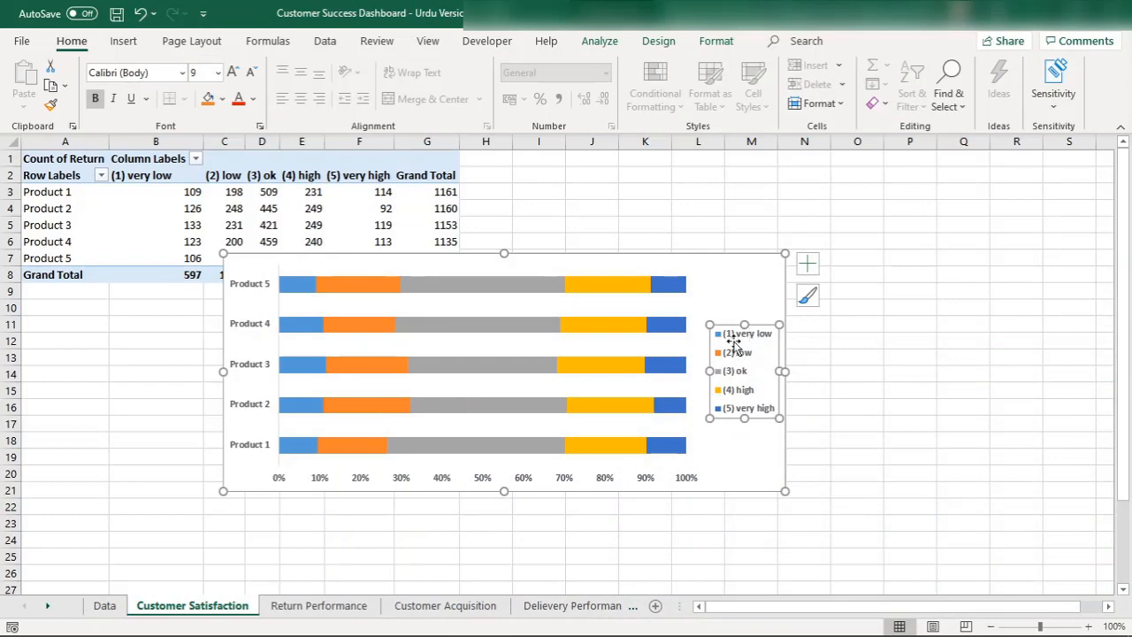
right_click(734, 344)
left_click(801, 500)
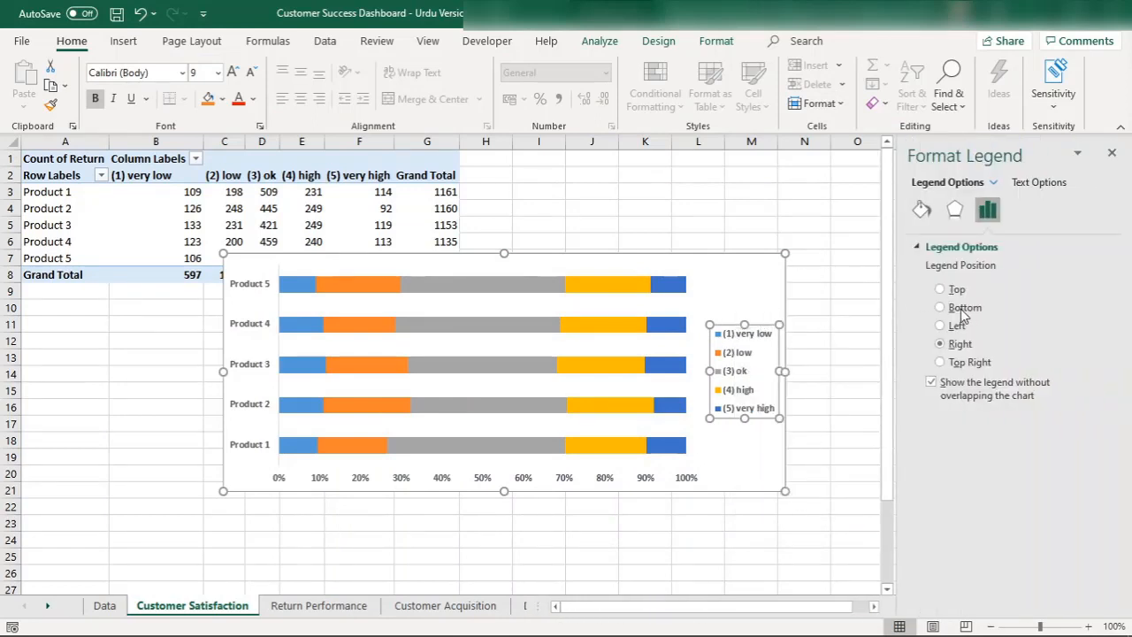
left_click(940, 308)
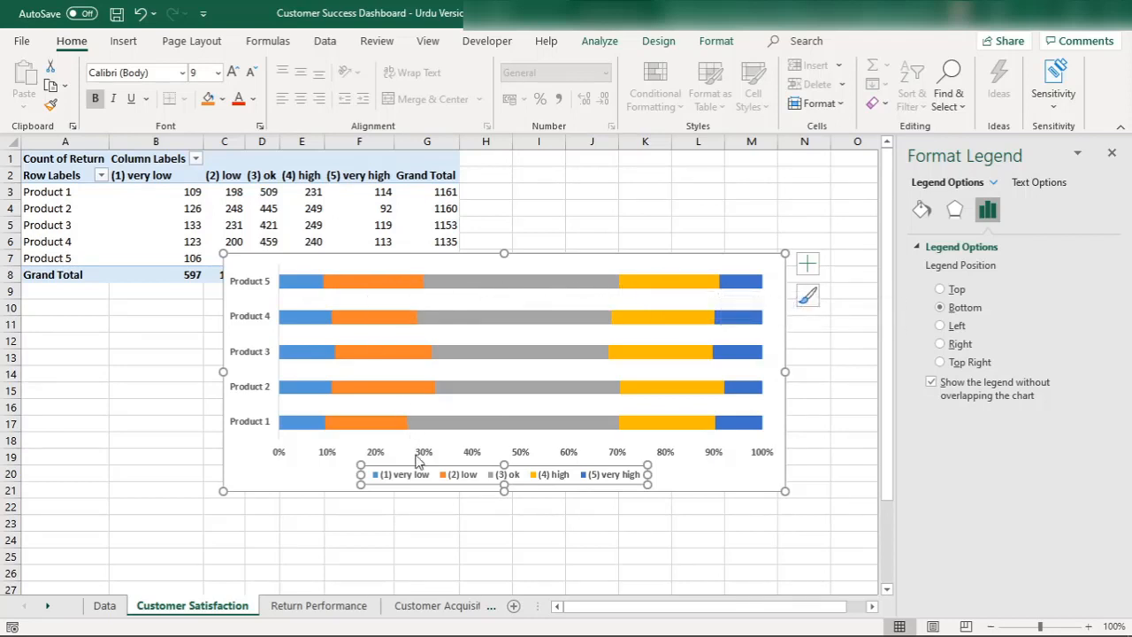
left_click(250, 455)
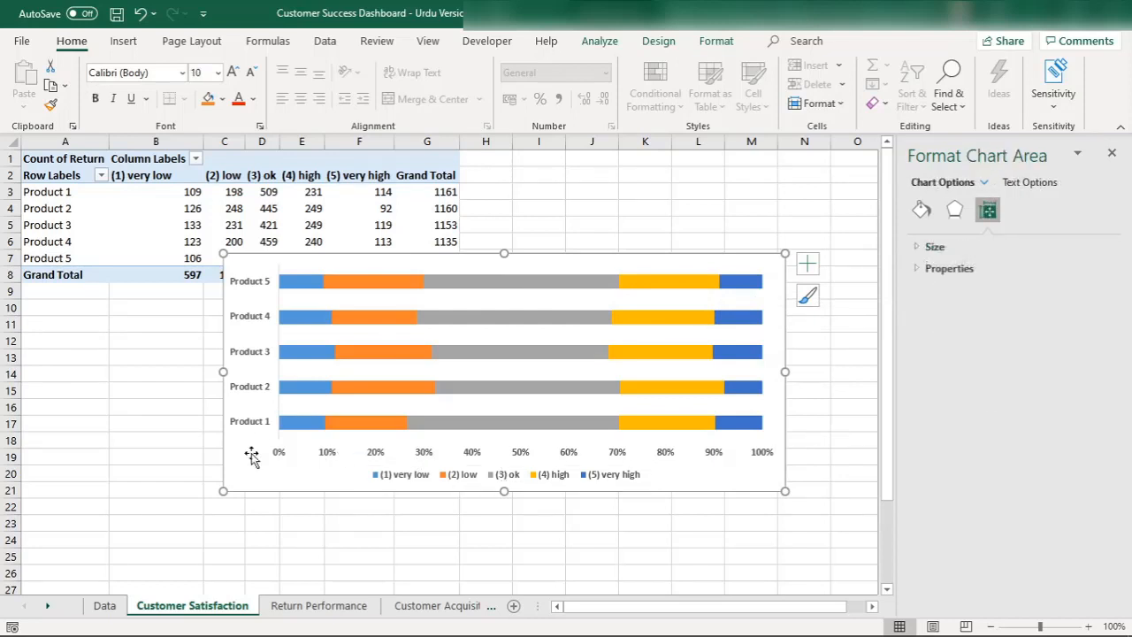
Fill the (1) very low series with standard dark red and the (2) low series with standard red
left_click(304, 283)
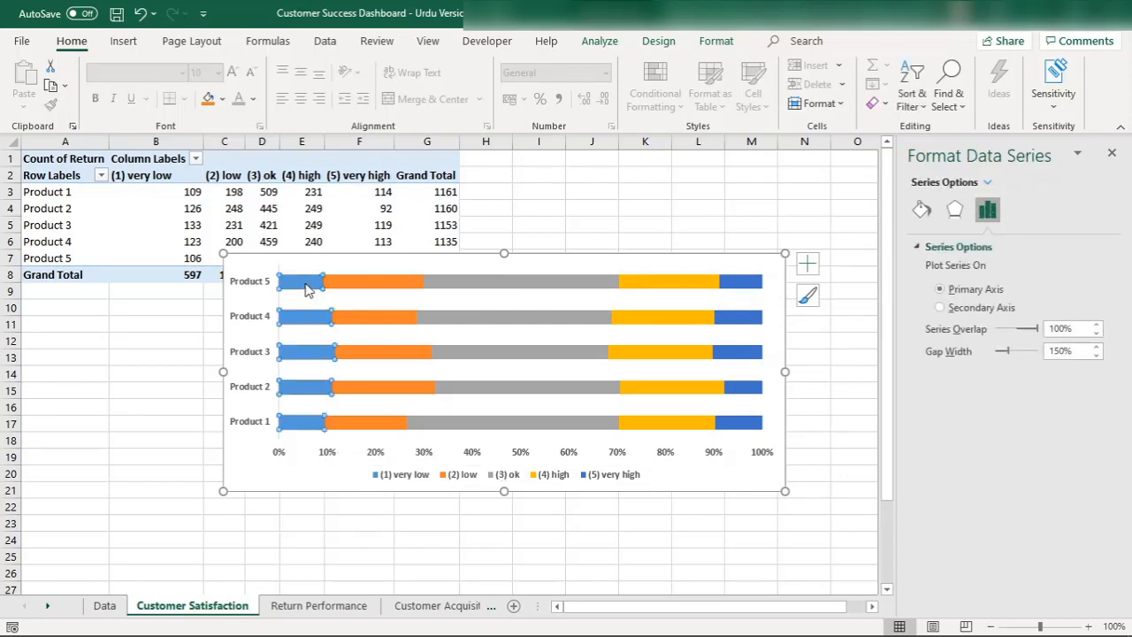
left_click(922, 209)
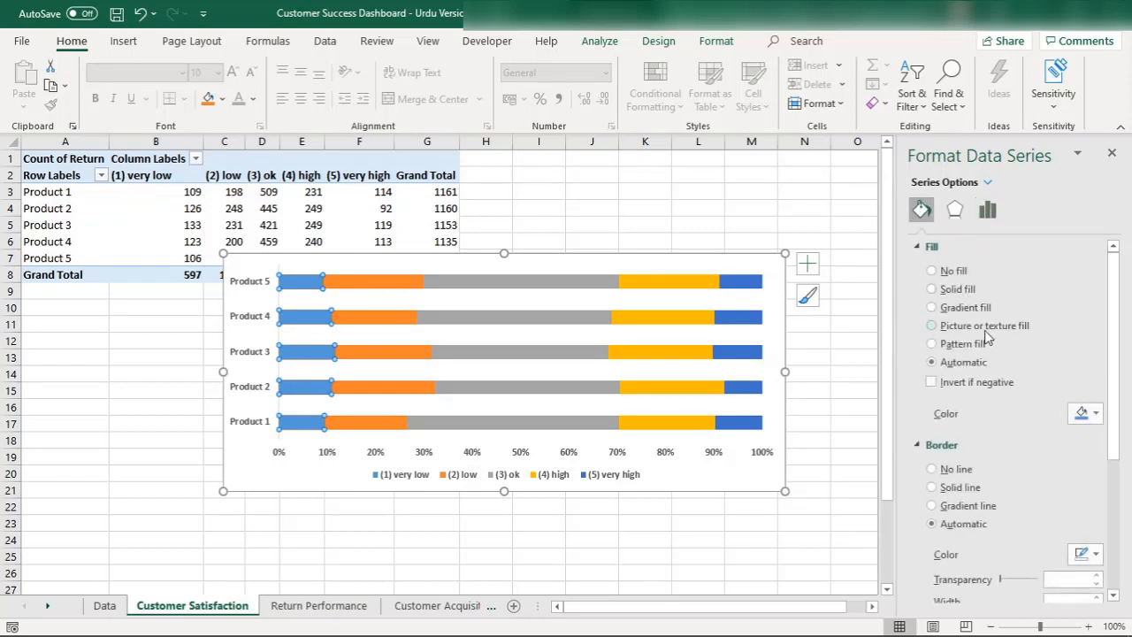
left_click(1086, 413)
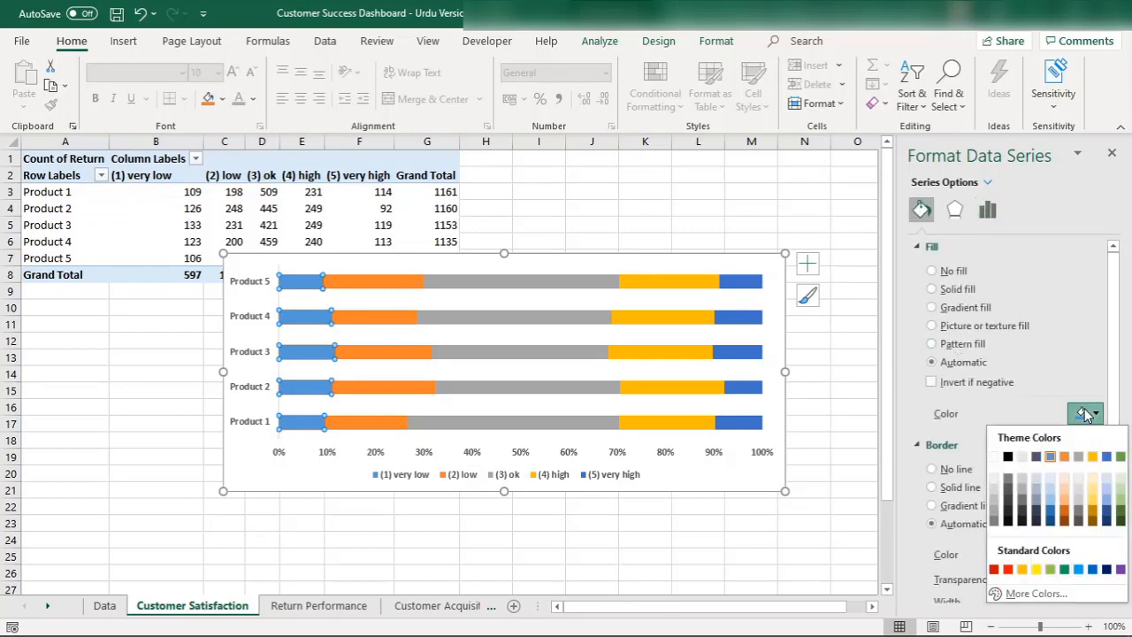
left_click(999, 572)
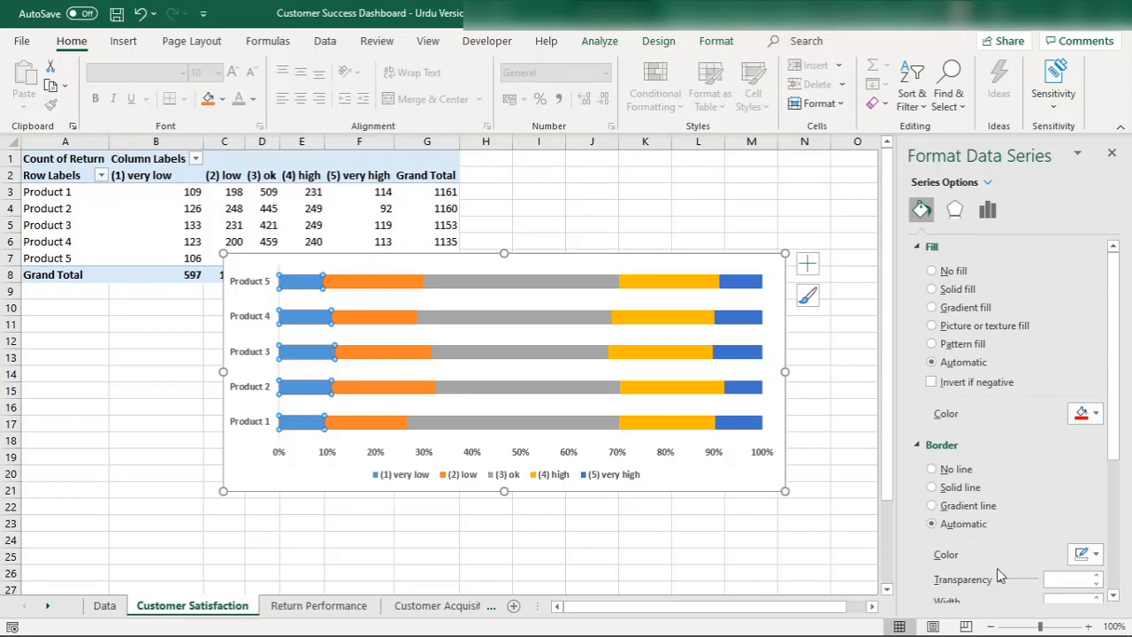
left_click(417, 283)
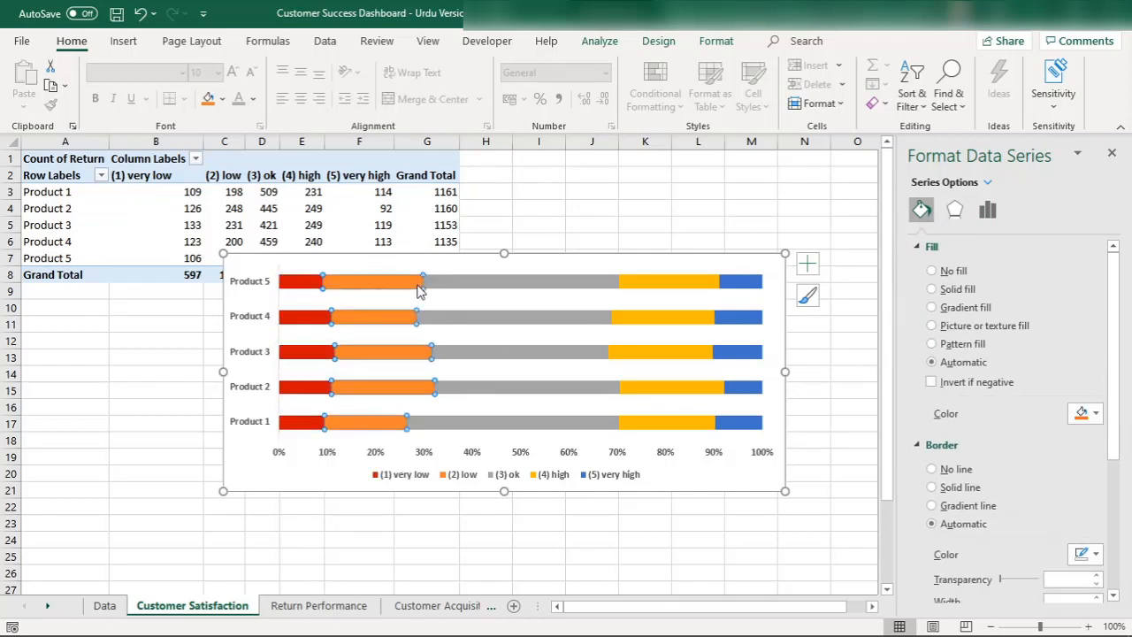
left_click(1087, 413)
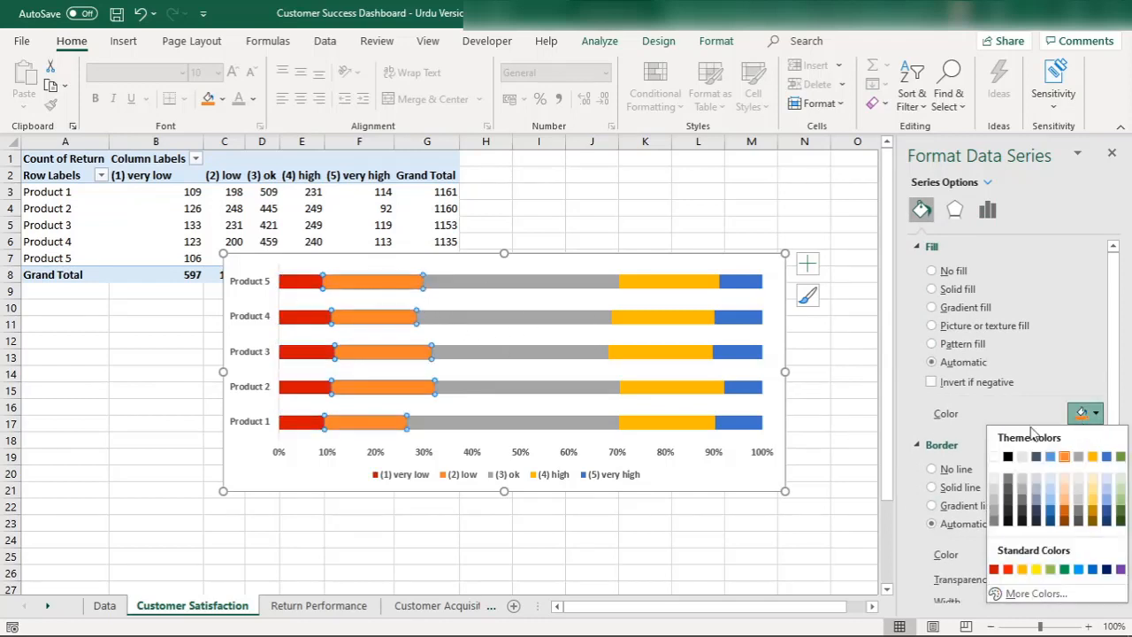
left_click(1009, 568)
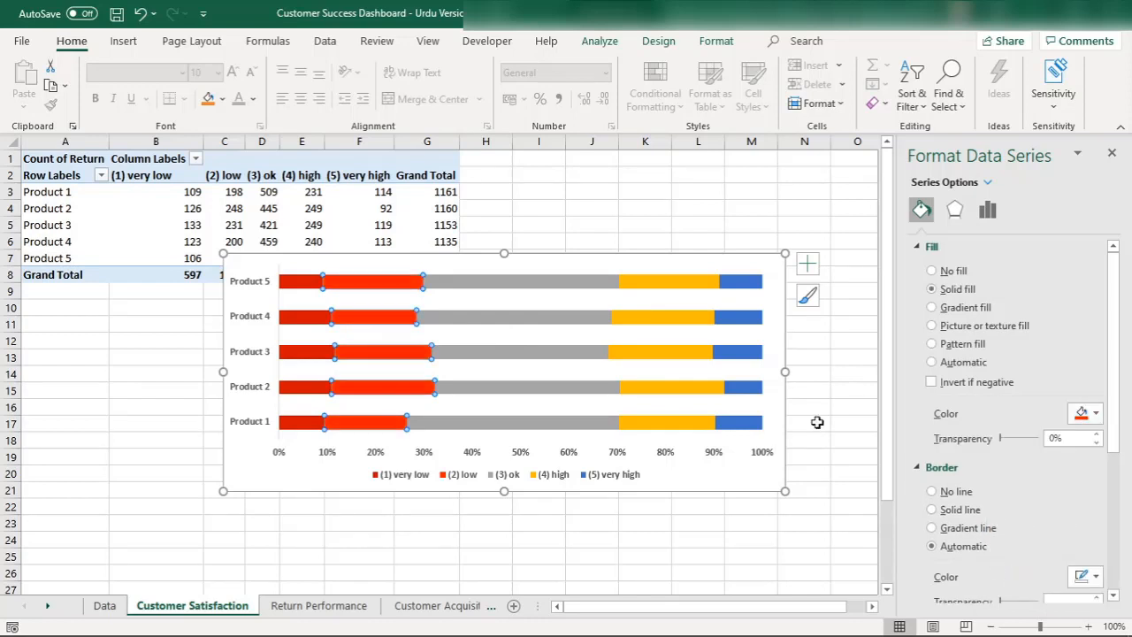
Fill the (4) high series with Light Green and the (5) very high series with Green, Accent 6, Darker 50%
left_click(528, 292)
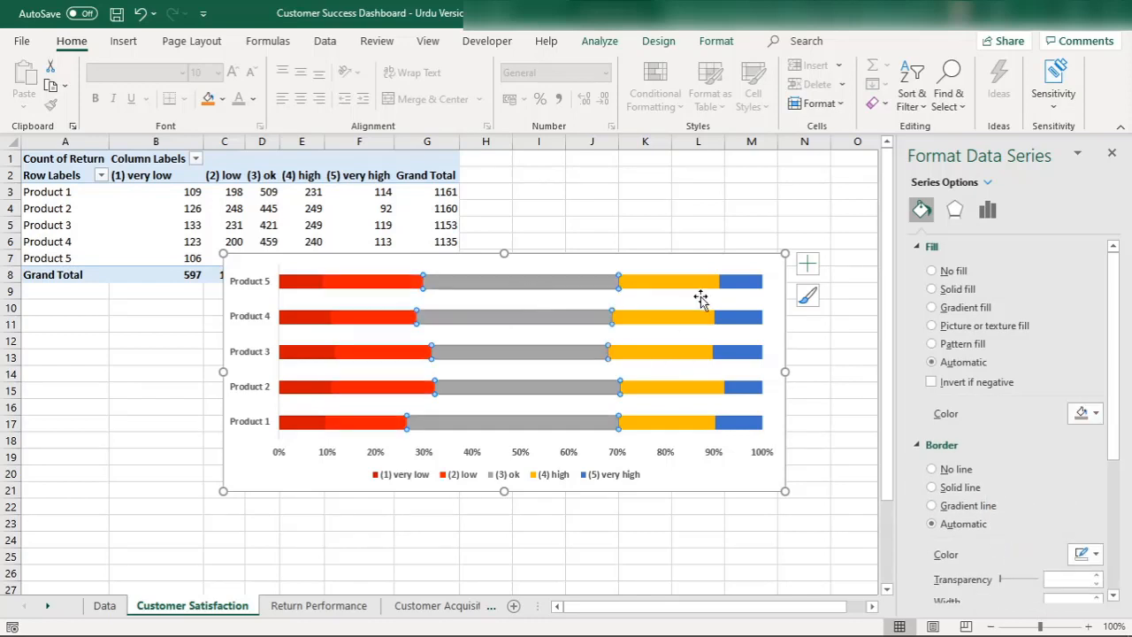
left_click(644, 288)
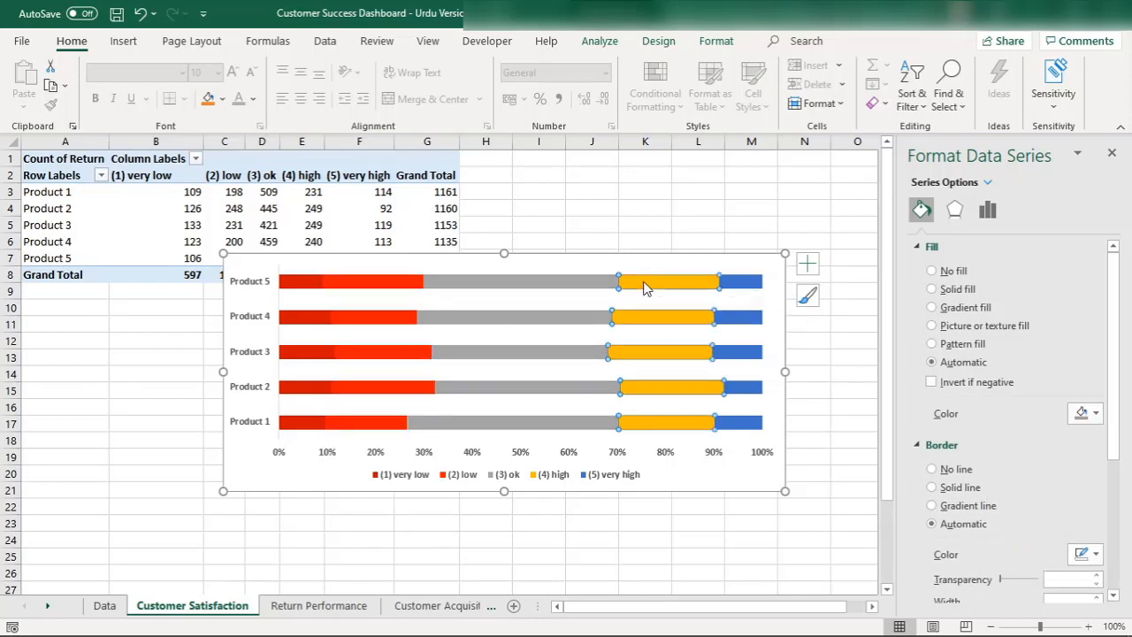
left_click(1087, 413)
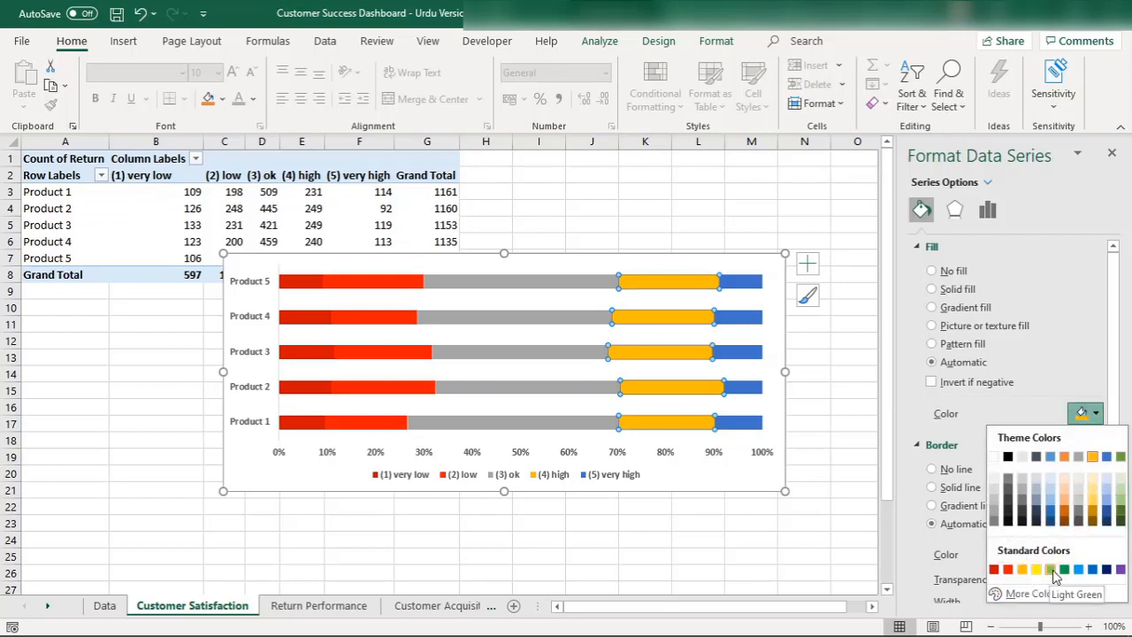
left_click(1052, 570)
left_click(740, 287)
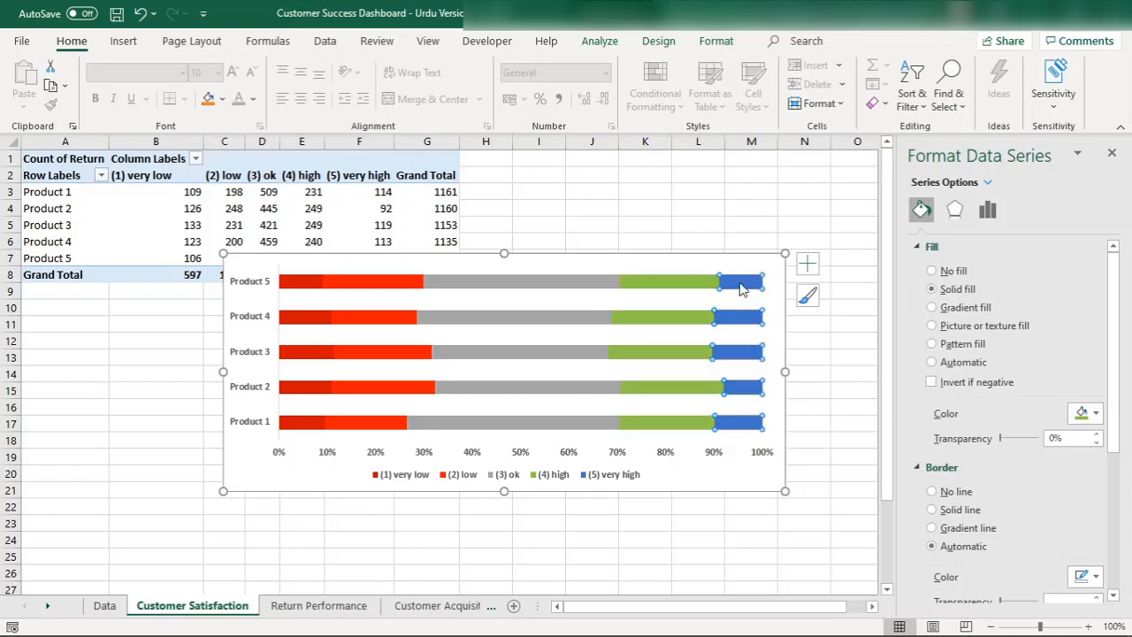
left_click(1089, 408)
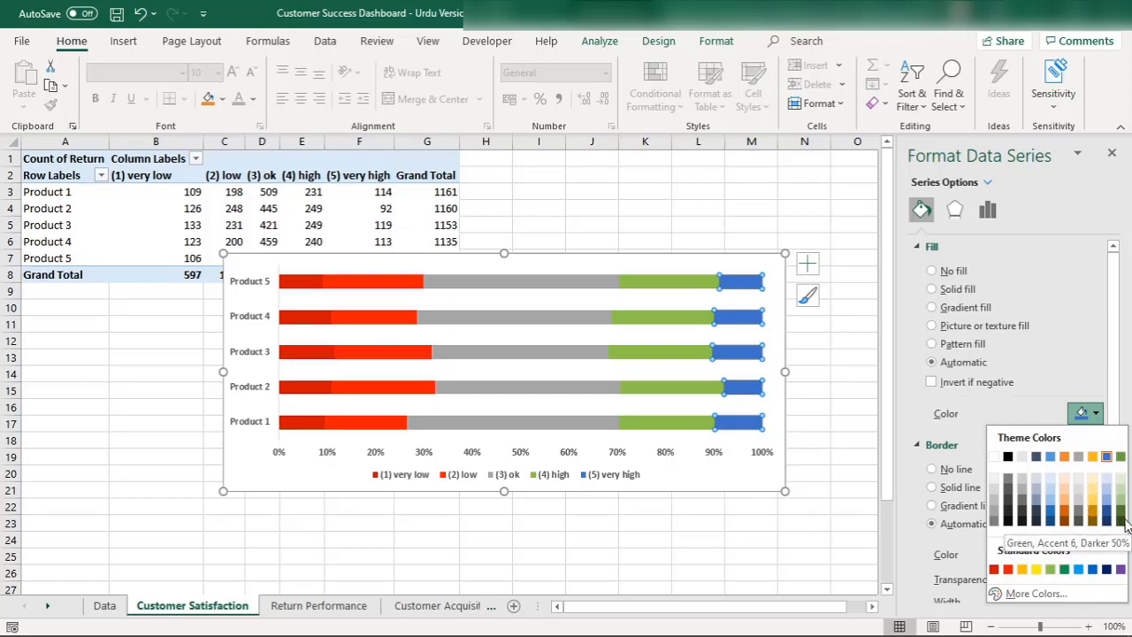
left_click(1123, 521)
left_click(627, 354)
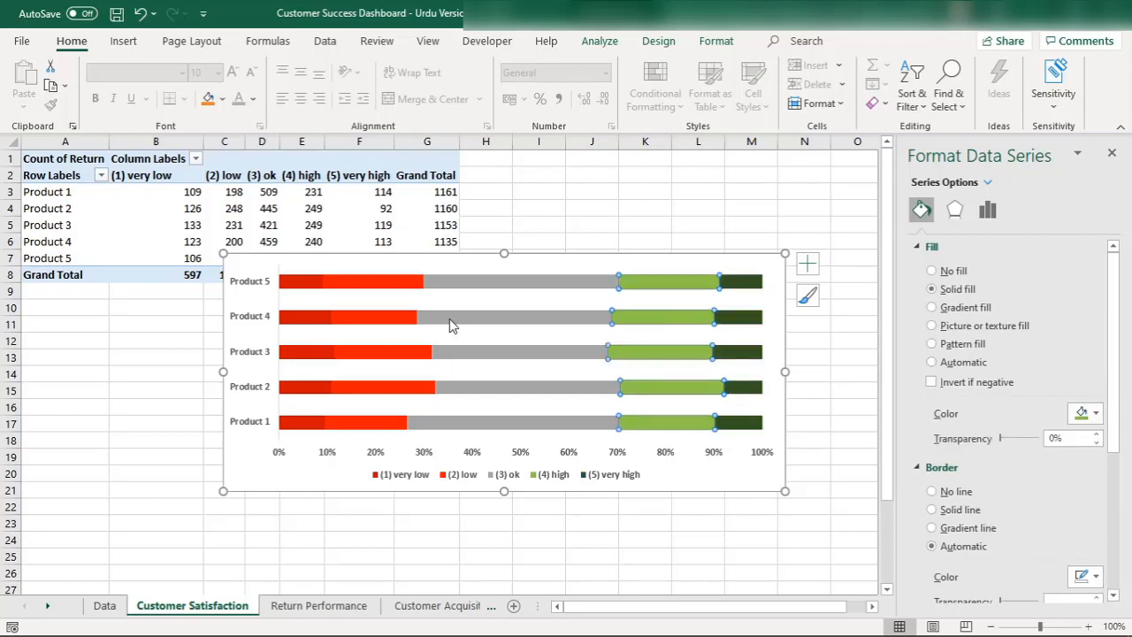
Try a gradient fill on the (1) very low and (2) low series and return both to a solid fill
left_click(310, 282)
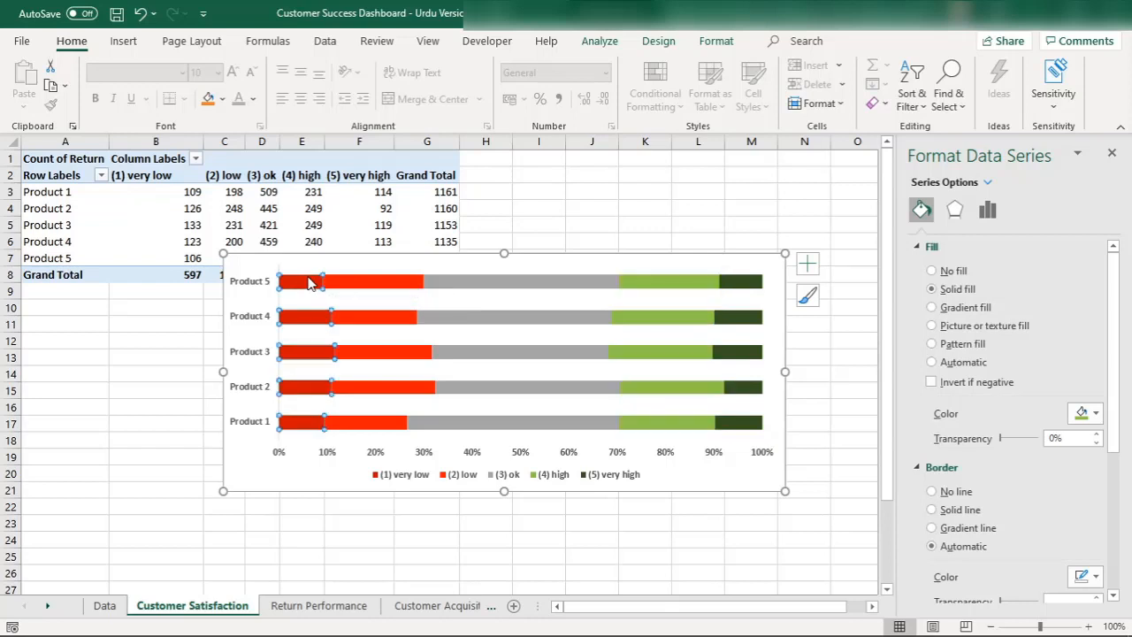
left_click(932, 306)
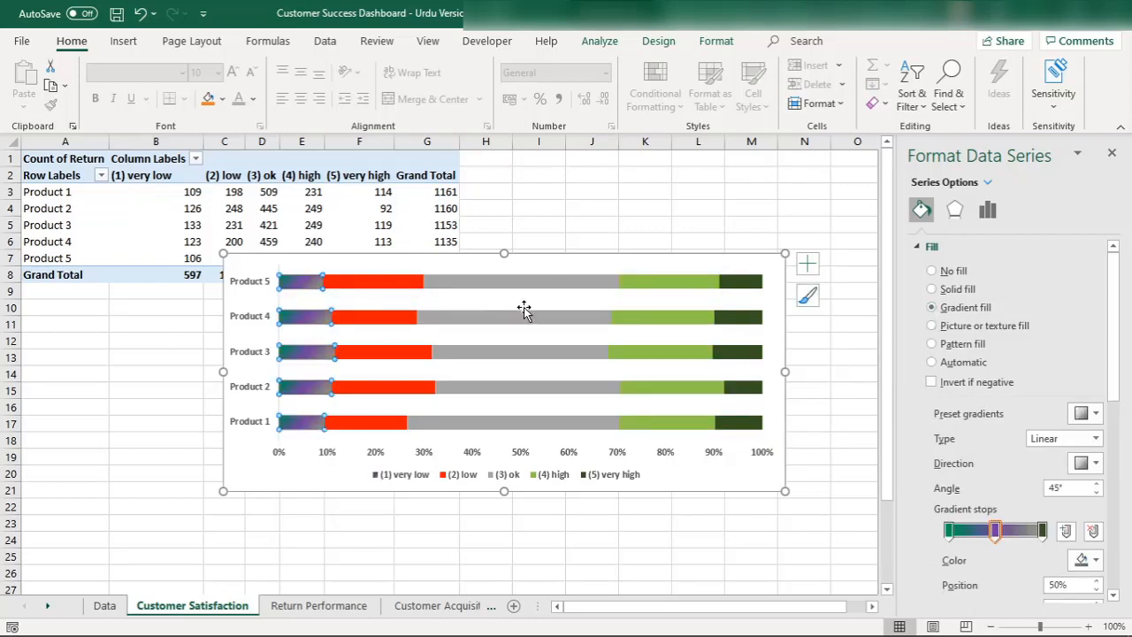
left_click(933, 294)
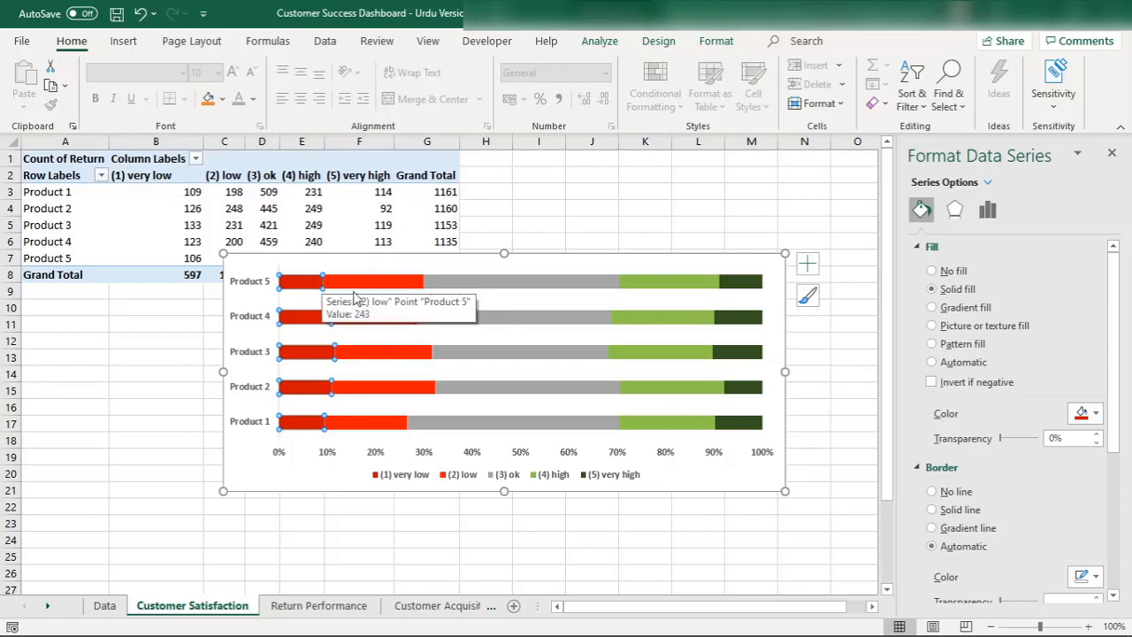
left_click(375, 290)
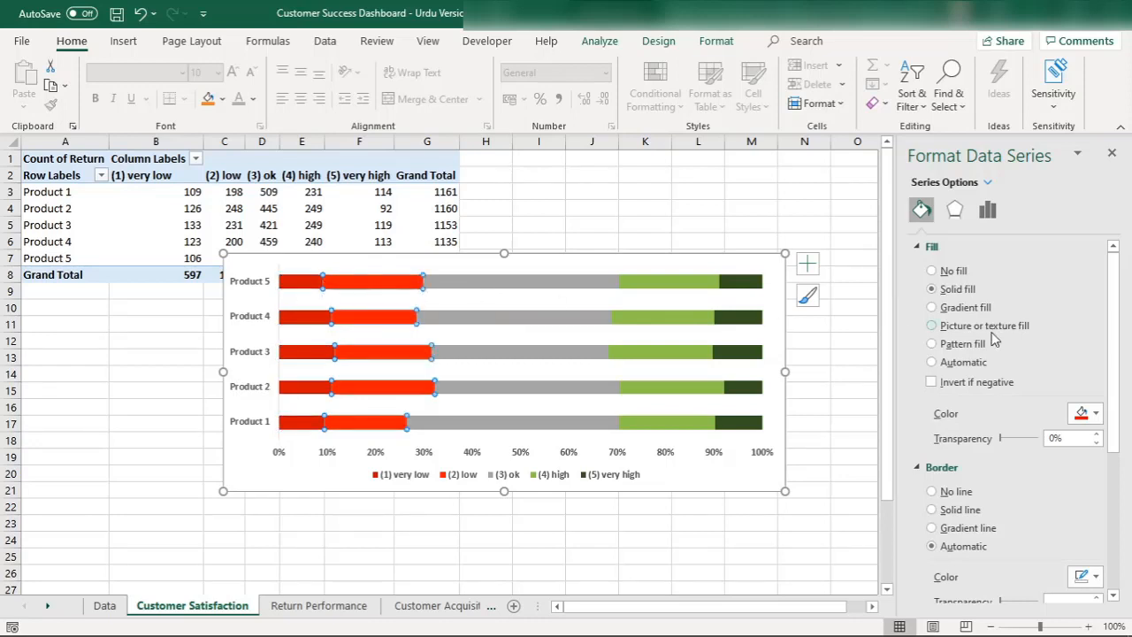
left_click(932, 309)
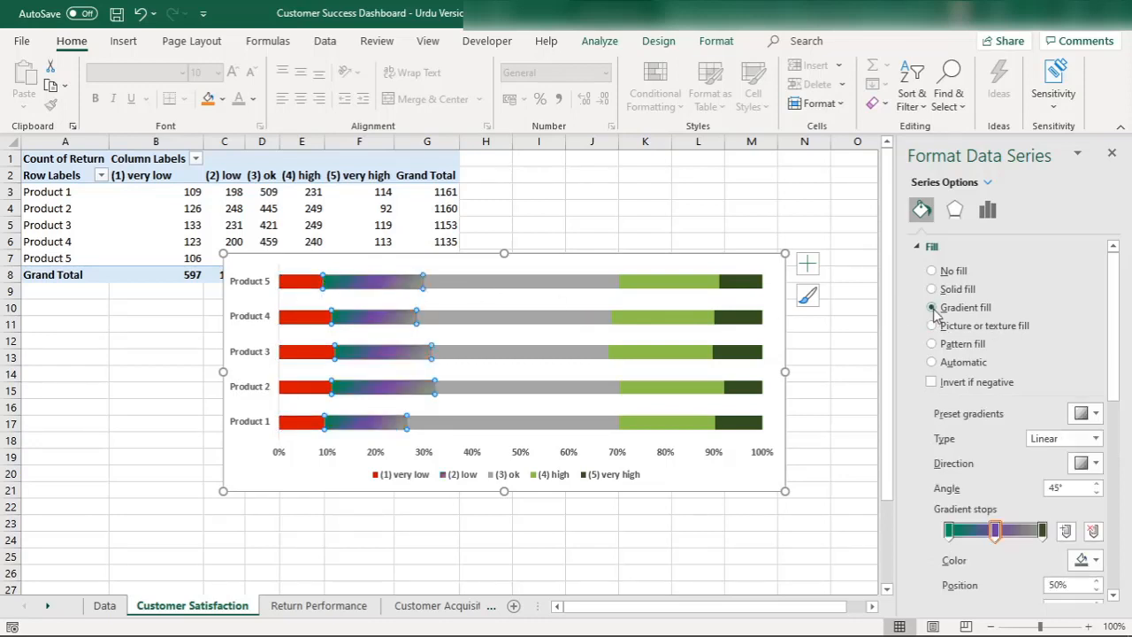
left_click(931, 289)
left_click(498, 284)
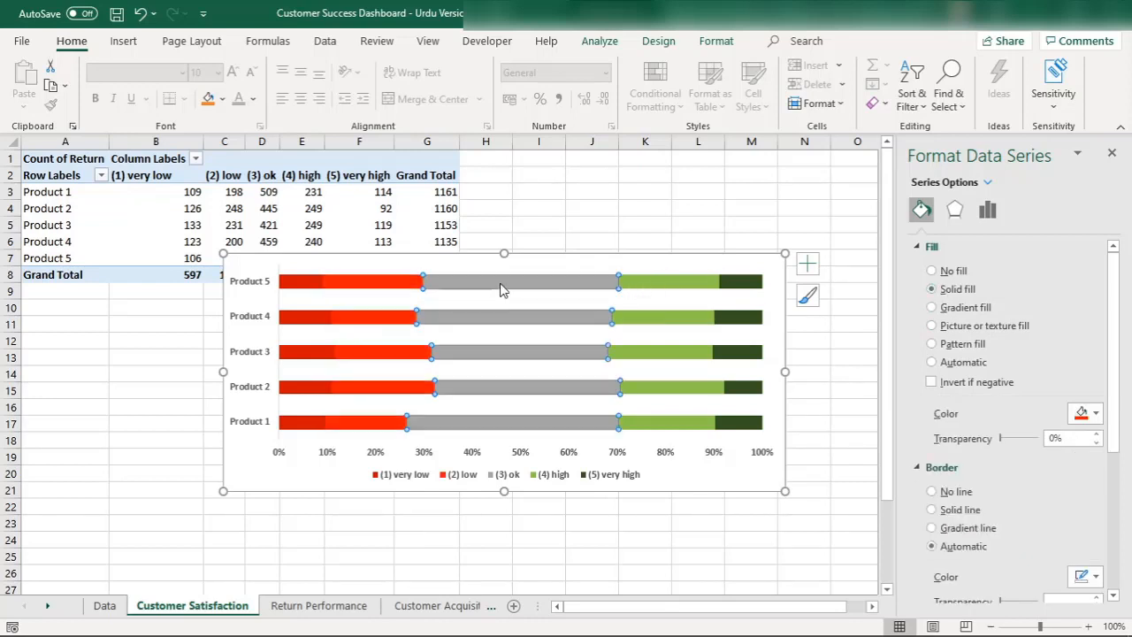
left_click(407, 285)
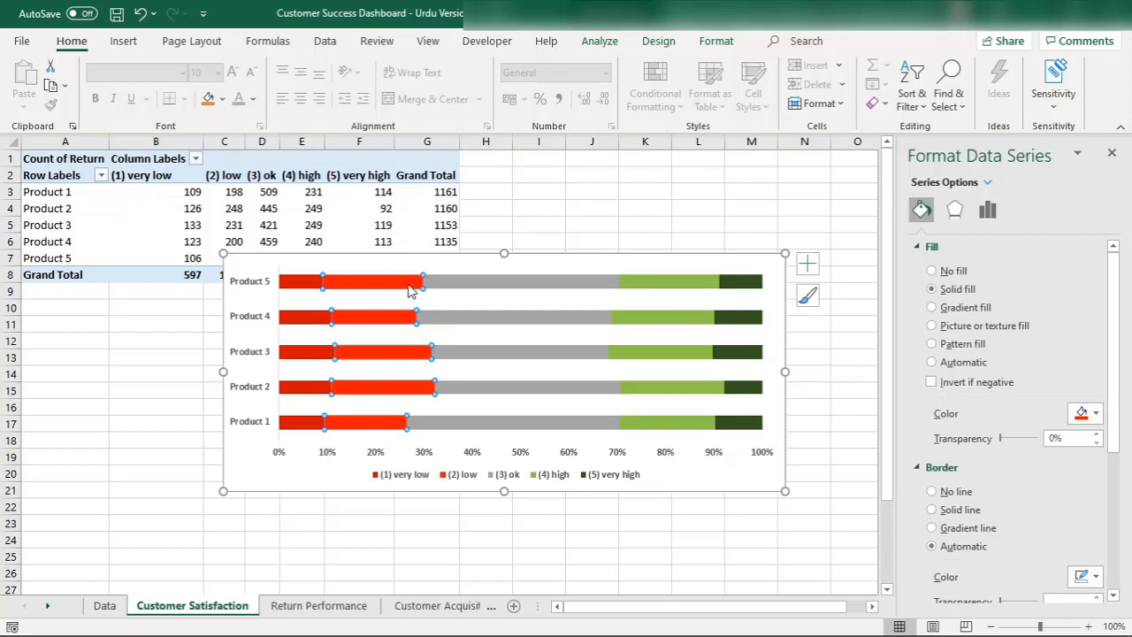